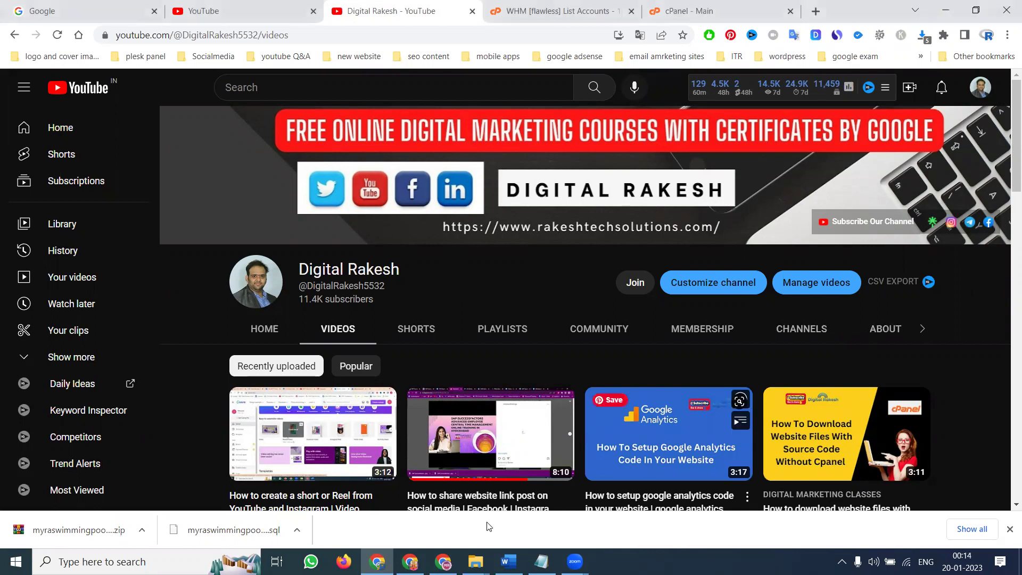
Bring up the Gayathri Matha Astrology site and browse its OUR SERVICES page and homepage
left_click(410, 561)
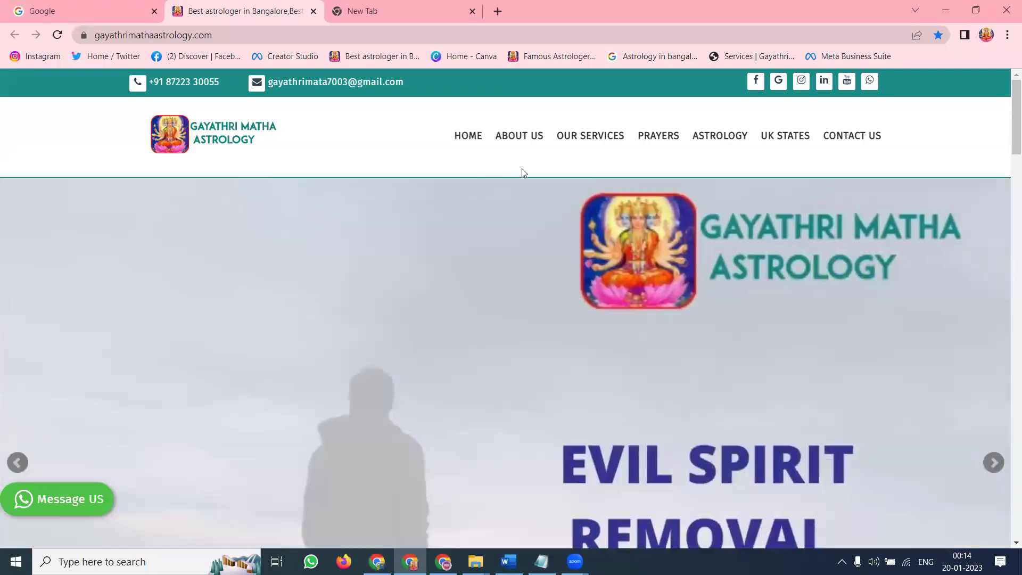
left_click(604, 147)
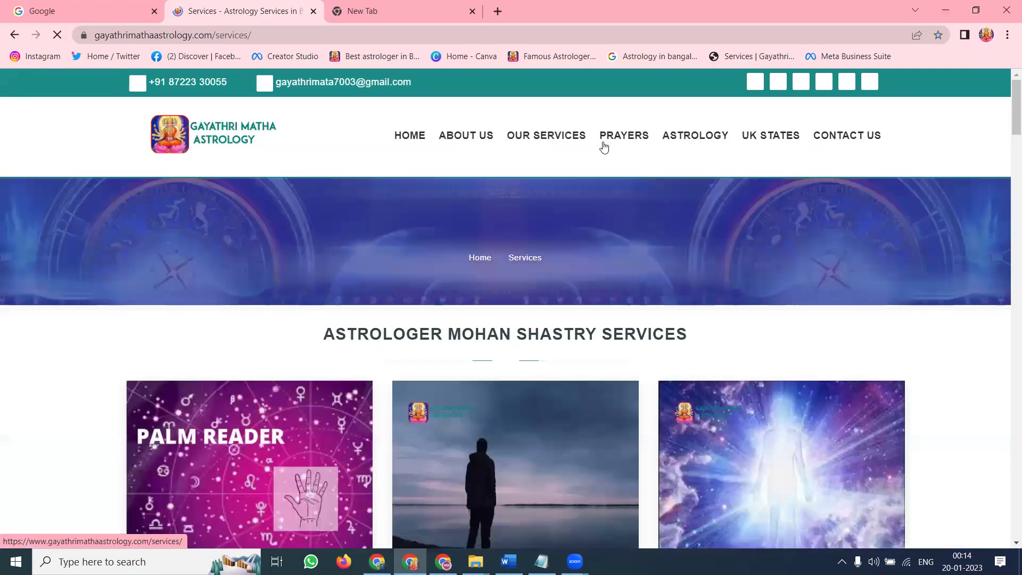
left_click(464, 139)
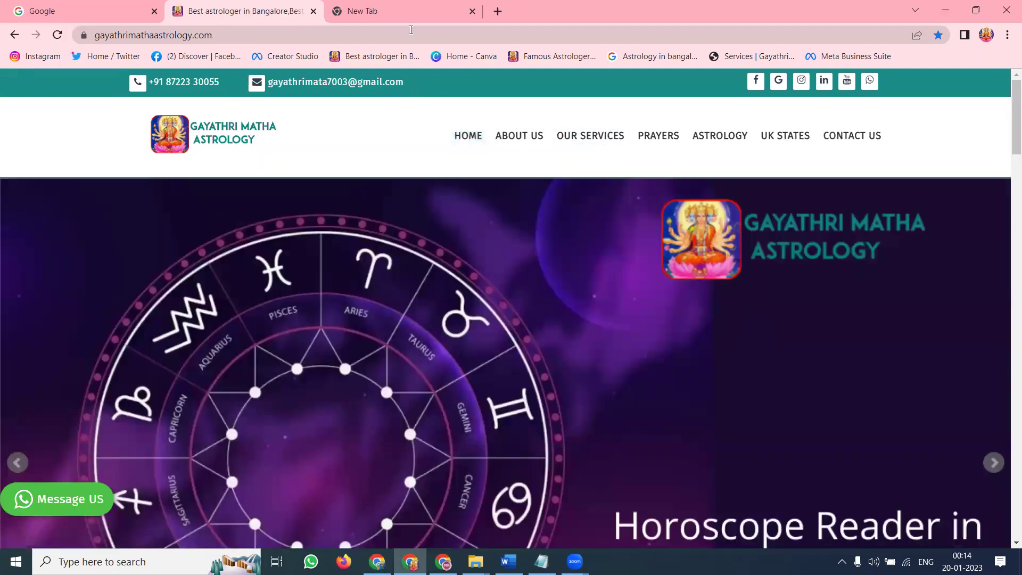
left_click(390, 5)
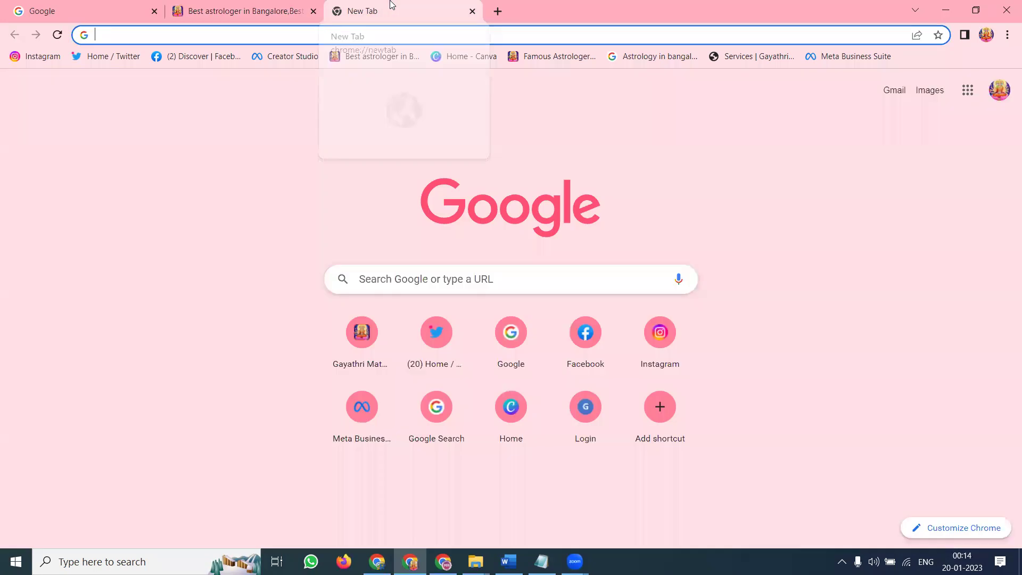
left_click(272, 9)
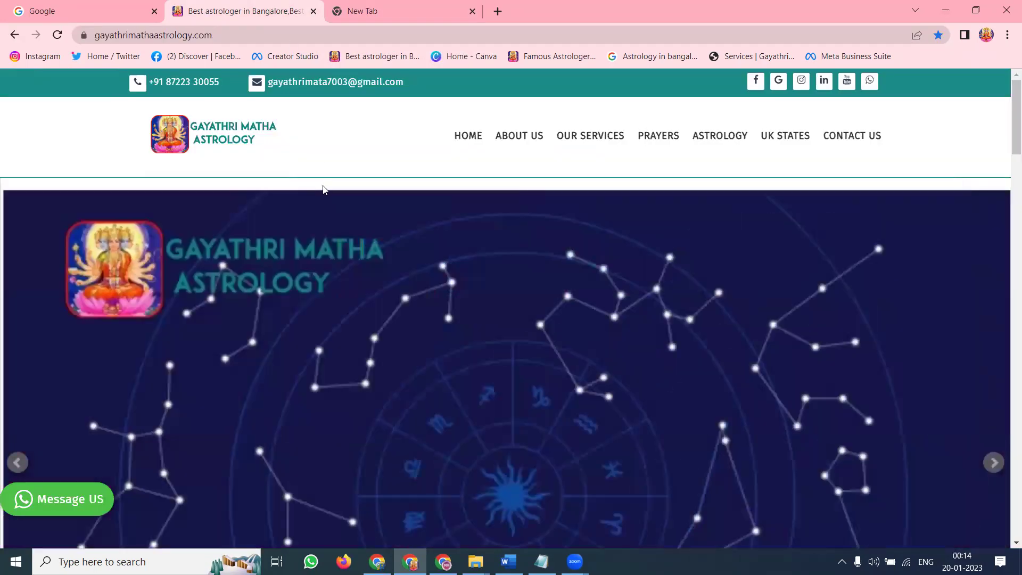
scroll(369, 186, "down", 2)
scroll(376, 195, "down", 4)
scroll(377, 199, "down", 6)
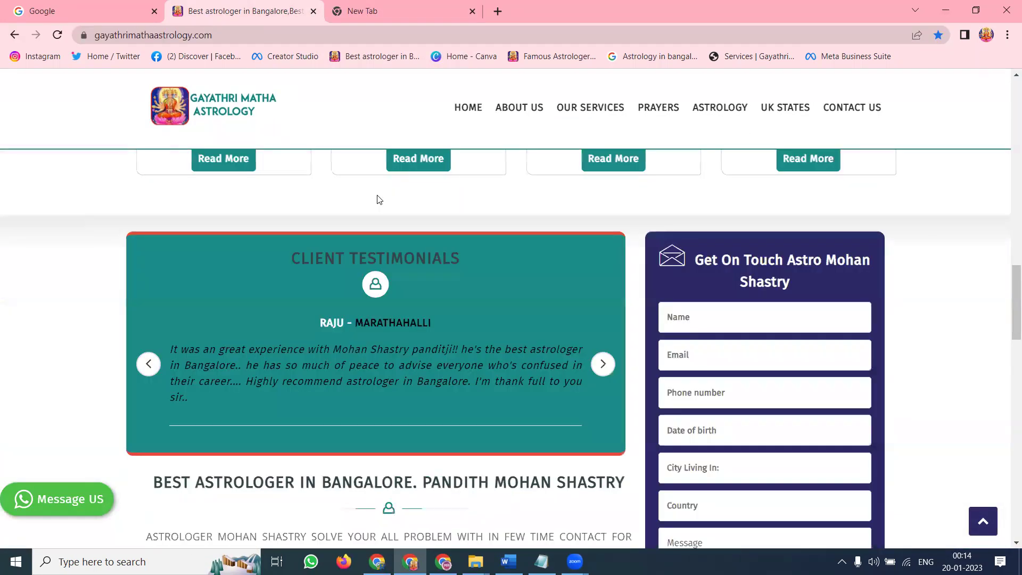
scroll(368, 311, "down", 2)
scroll(356, 421, "down", 2)
scroll(356, 420, "down", 2)
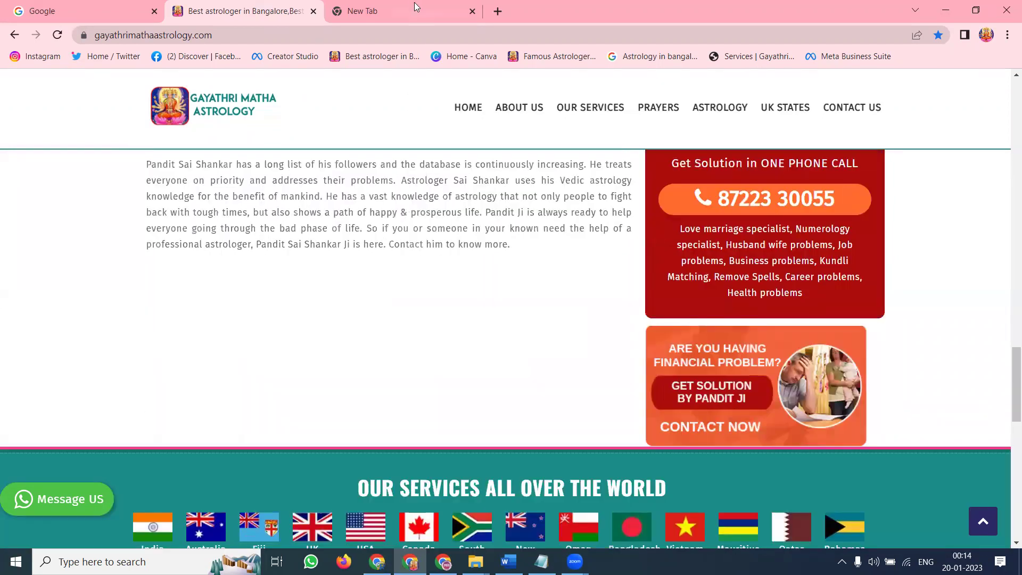
Load AddThis in the new tab, then open the Spiritual Healer In London post from Blogs
left_click(413, 5)
type("addt")
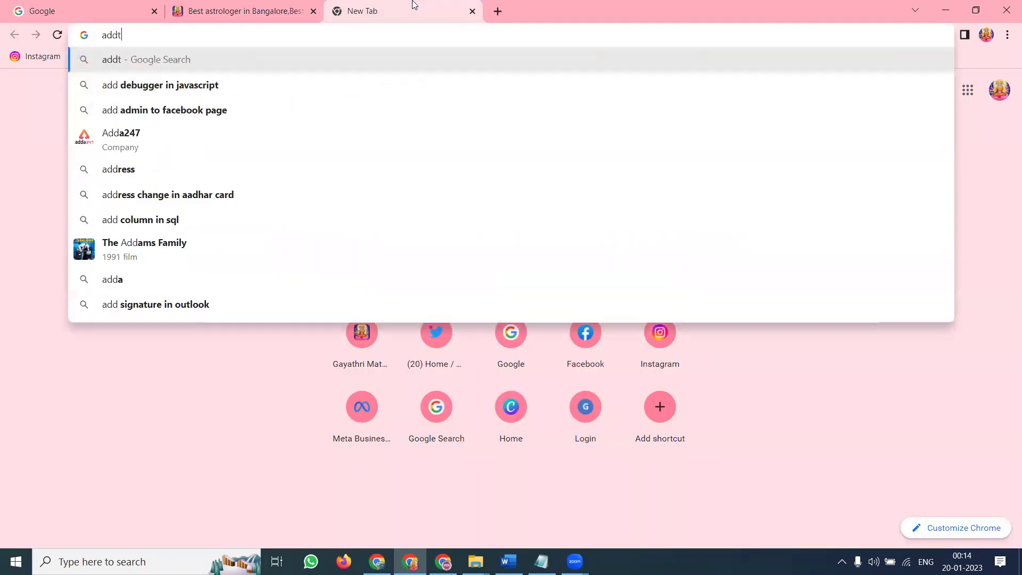
type("his")
key("ctrl+Return")
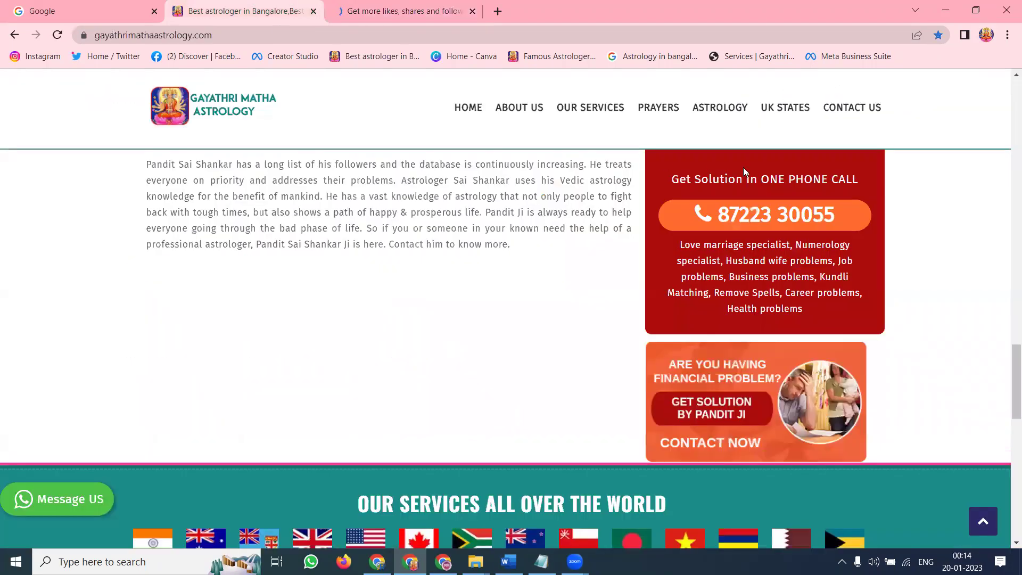
left_click_drag(223, 6, 743, 167)
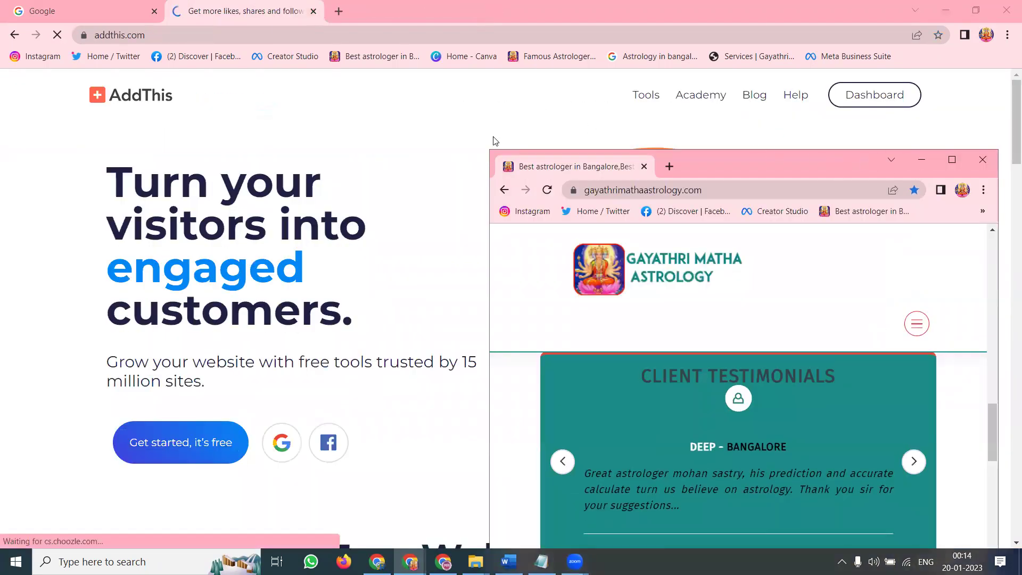
left_click_drag(533, 169, 218, 6)
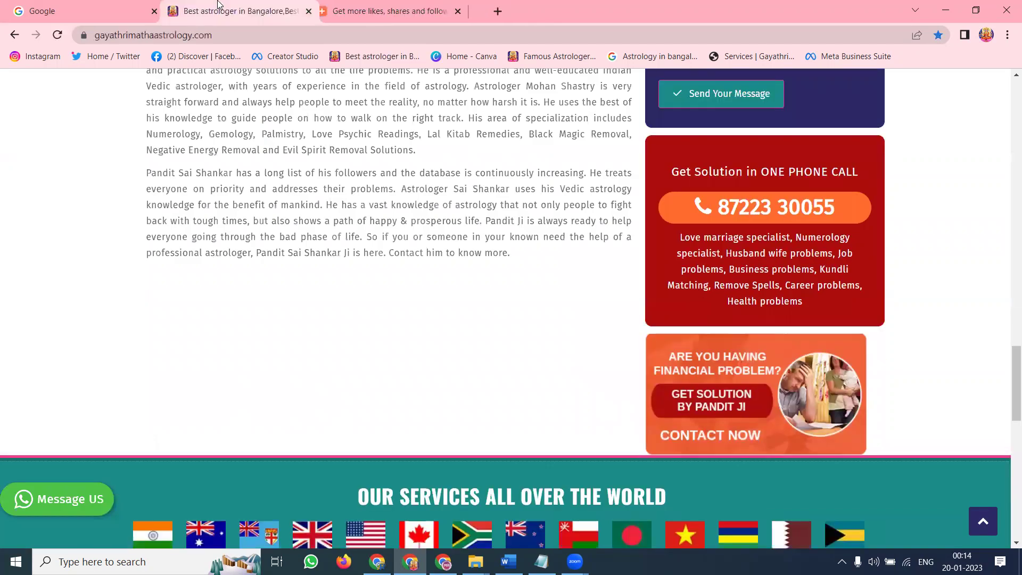
scroll(601, 157, "up", 2)
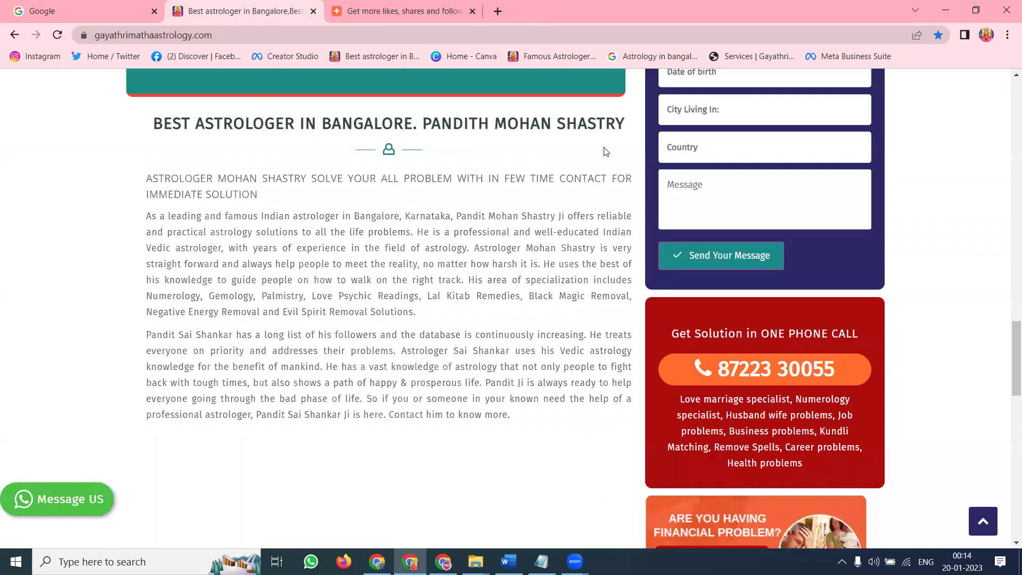
scroll(604, 152, "up", 5)
scroll(690, 168, "down", 1)
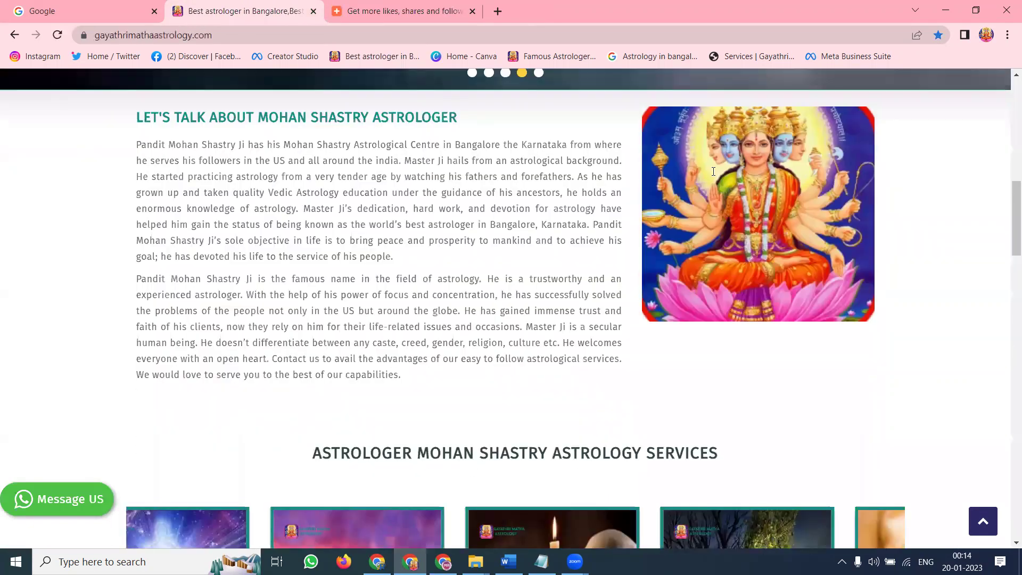
scroll(712, 171, "down", 10)
scroll(713, 170, "down", 5)
scroll(629, 438, "down", 3)
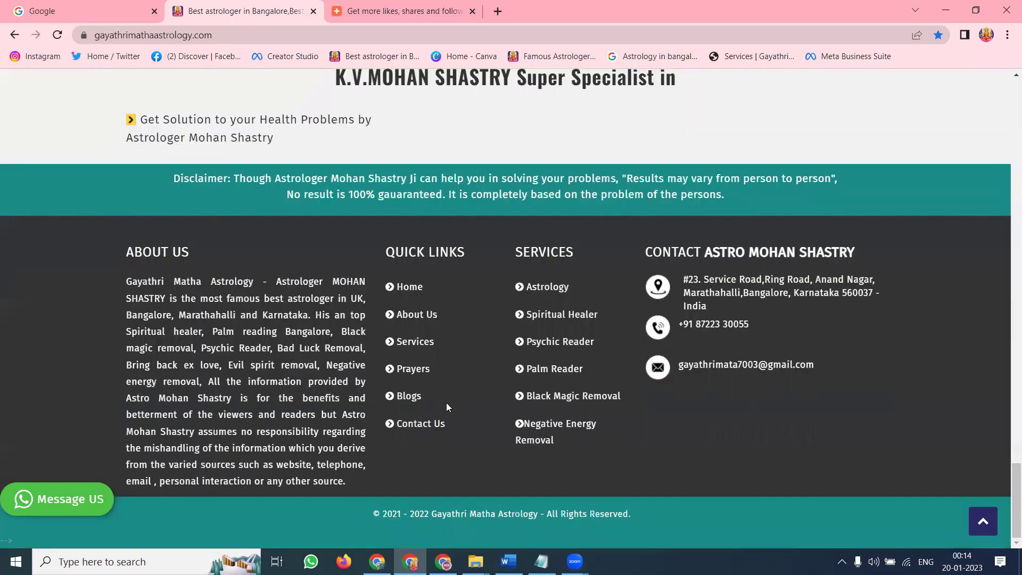
left_click(408, 397)
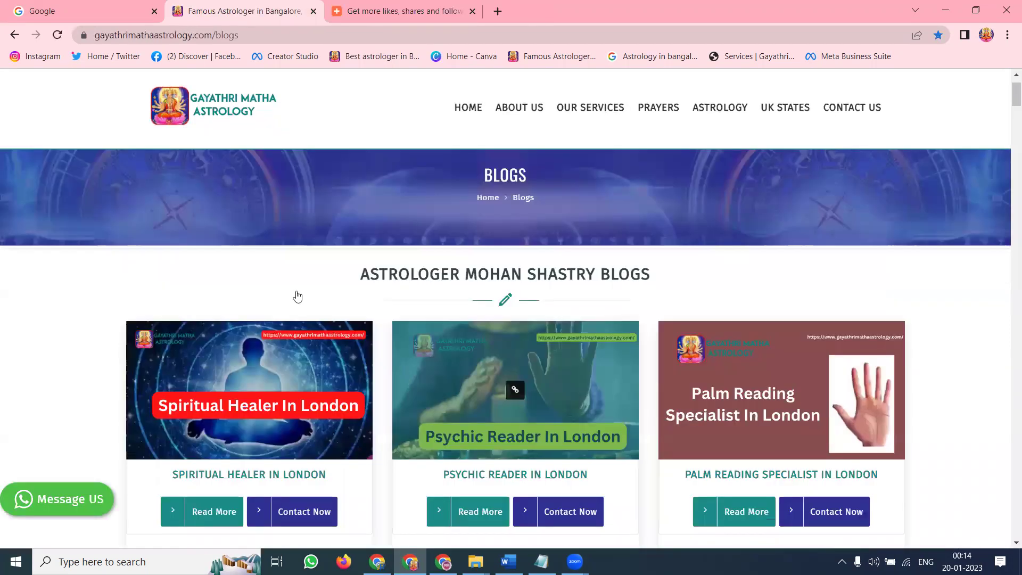
scroll(202, 307, "down", 3)
left_click(202, 305)
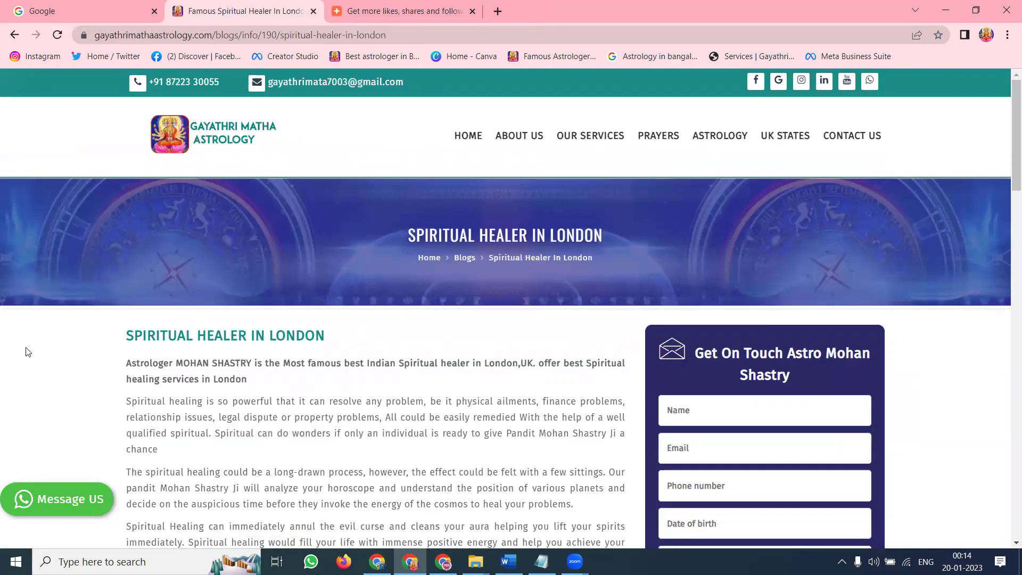
Go from the AddThis Dashboard to Sign Up and register with the Google account
left_click(449, 5)
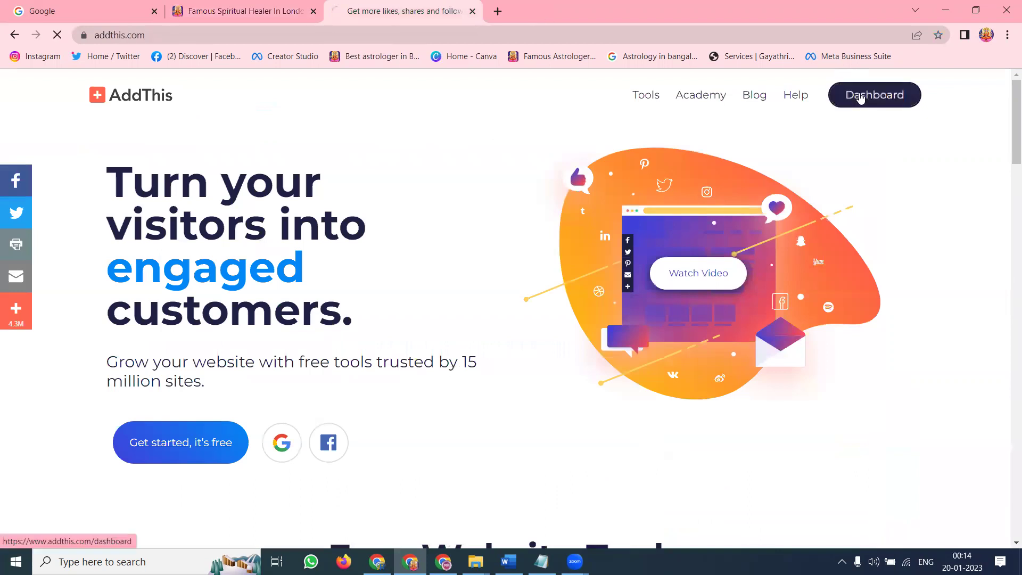
left_click(860, 95)
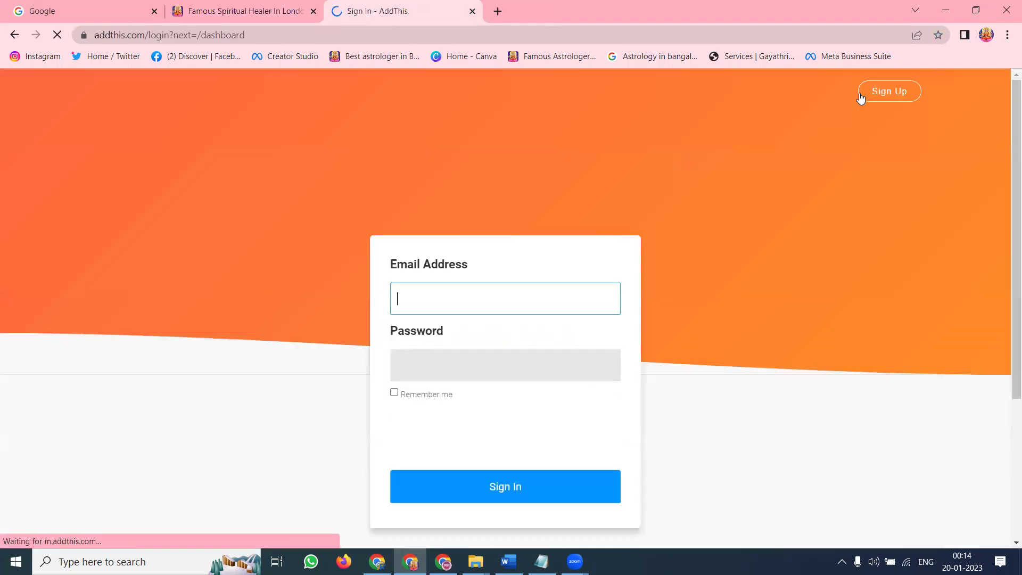
left_click(880, 98)
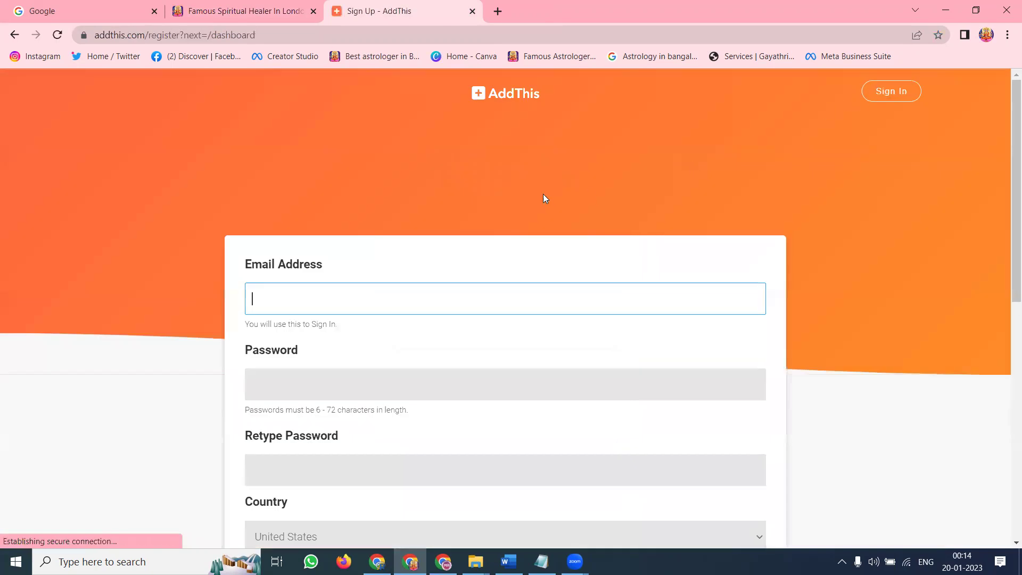
scroll(329, 216, "down", 2)
scroll(285, 338, "down", 3)
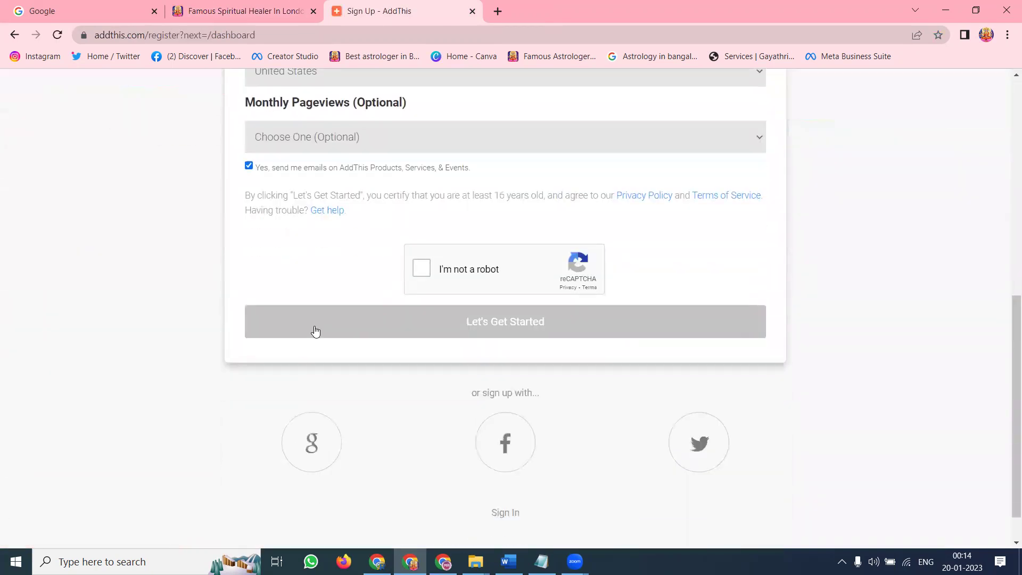
left_click(317, 436)
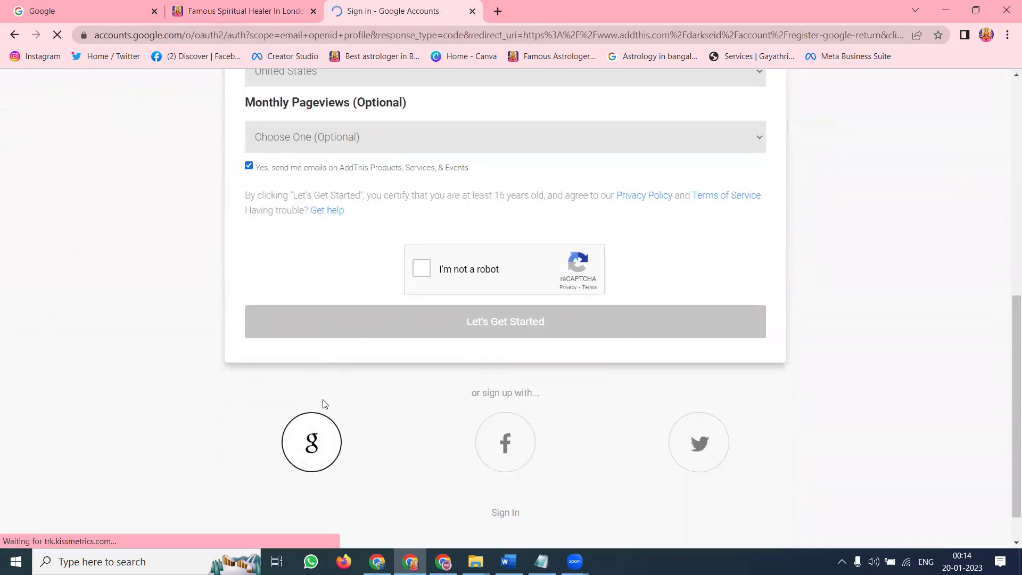
left_click(425, 283)
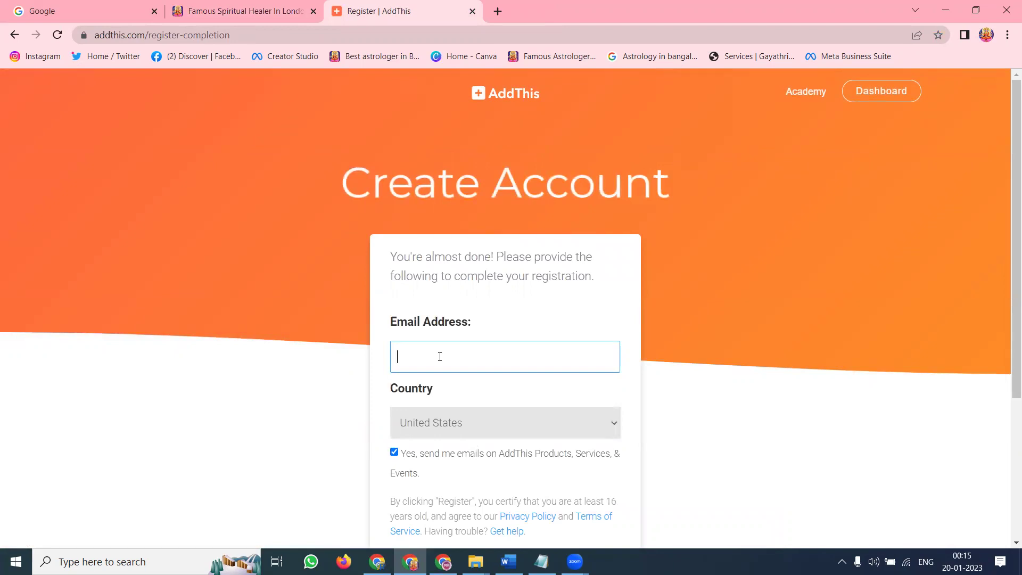
scroll(440, 356, "down", 3)
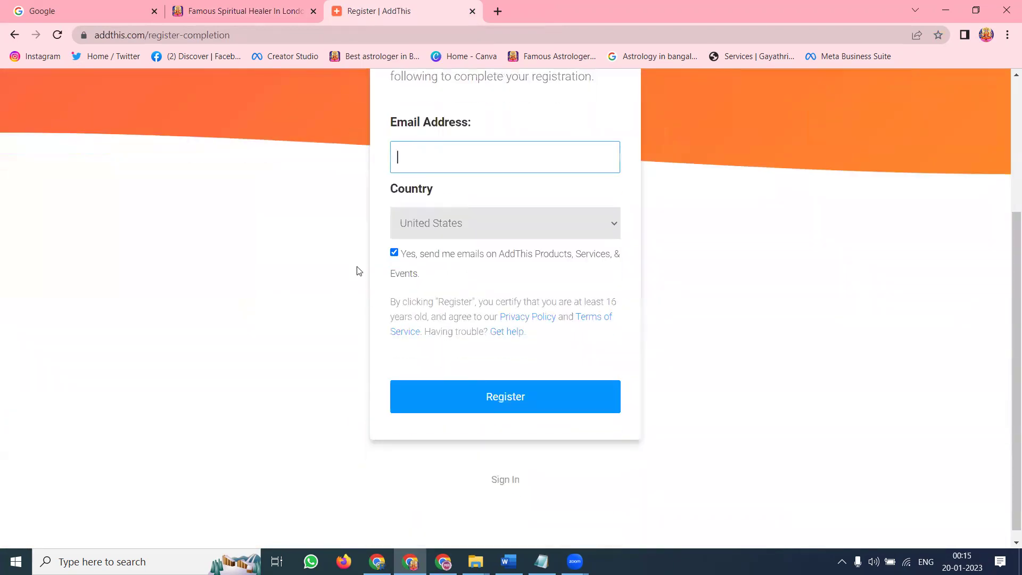
Copy the Google account's email address into the AddThis Email Address field
left_click(41, 10)
left_click(998, 92)
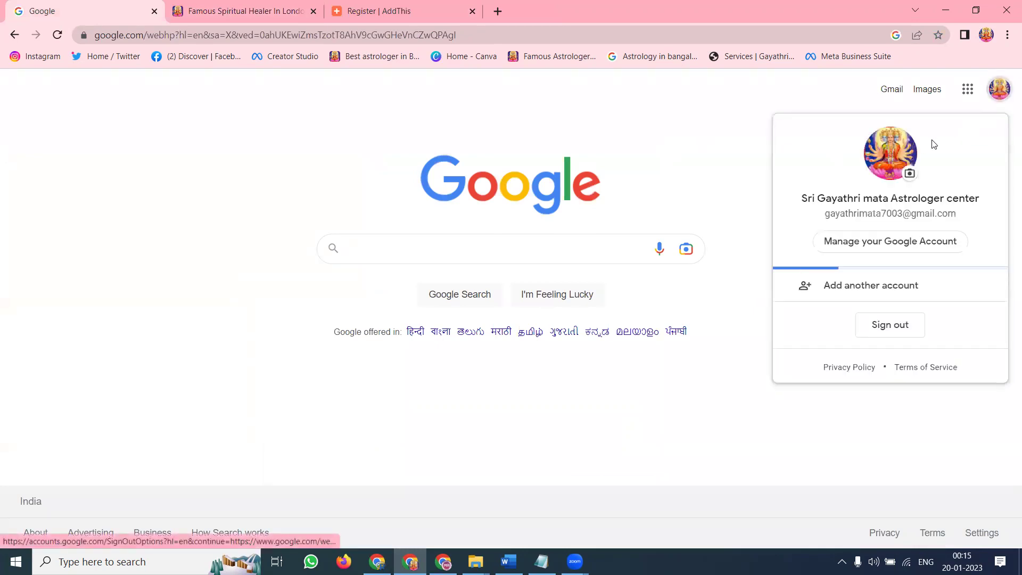
triple_click(896, 213)
key("ctrl+c")
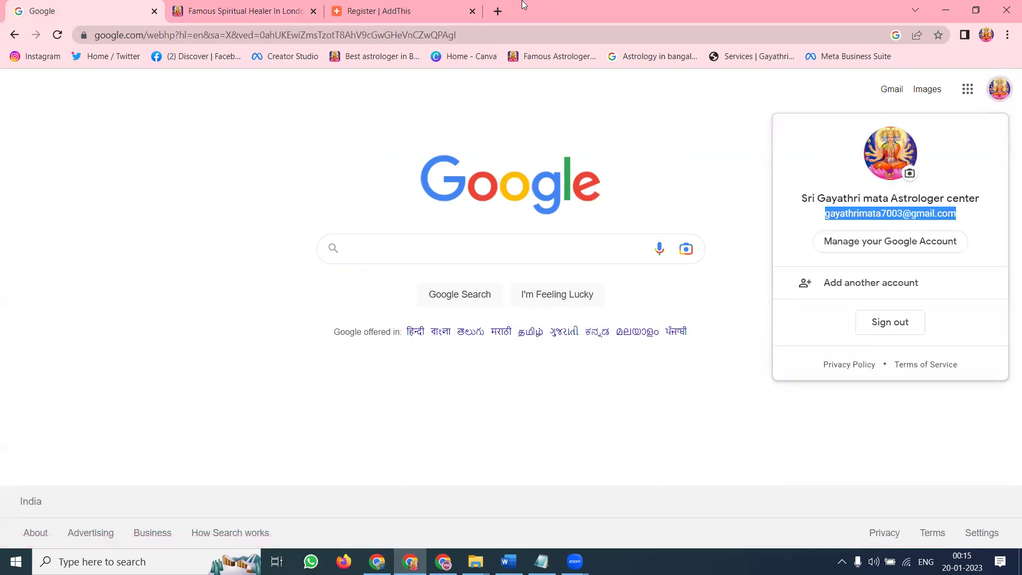
left_click(359, 7)
key("ctrl+v")
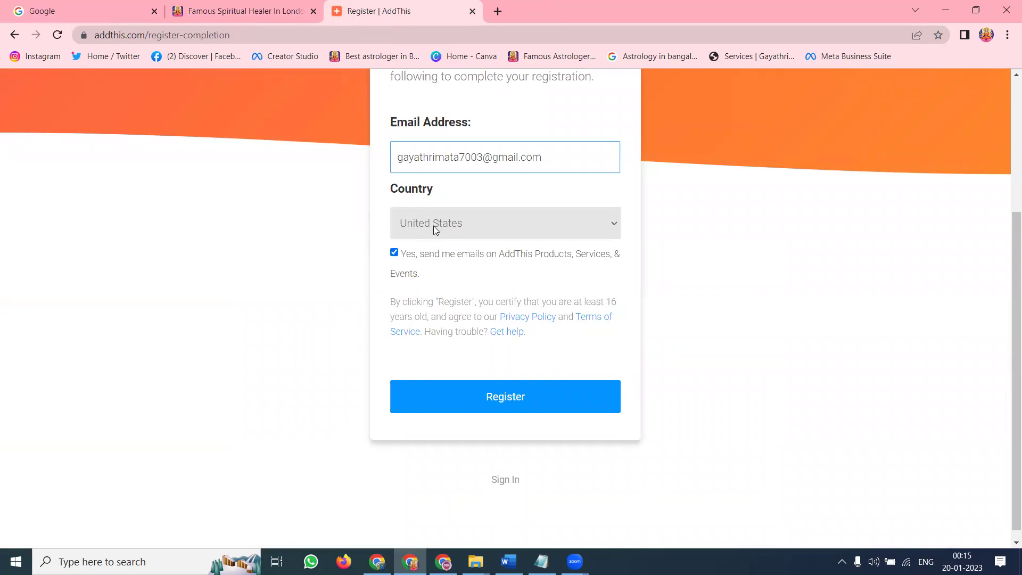
Set the country to United Kingdom and submit the AddThis registration
left_click(436, 227)
scroll(449, 309, "down", 6)
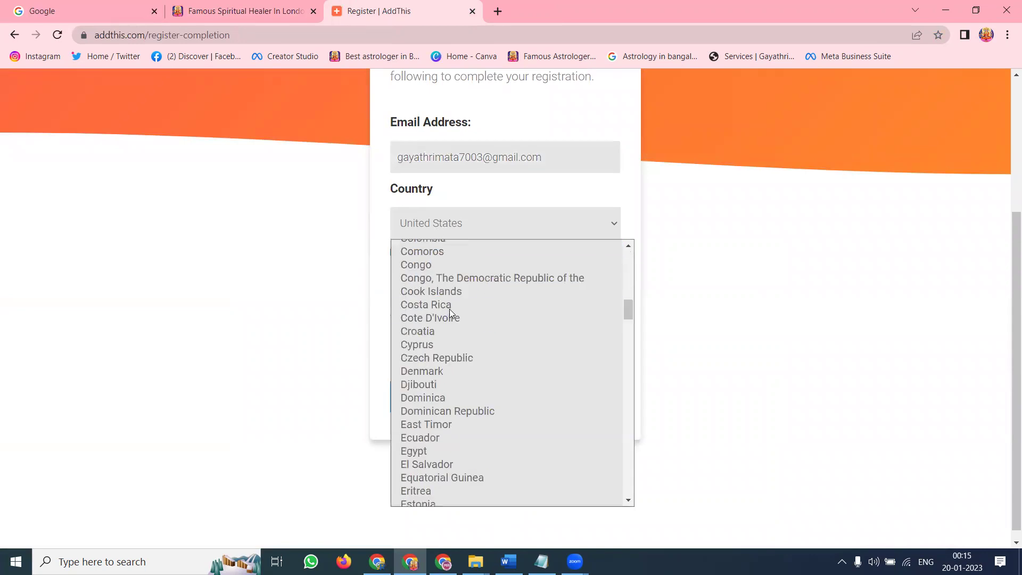
scroll(455, 302, "down", 10)
scroll(458, 297, "down", 12)
scroll(458, 297, "down", 5)
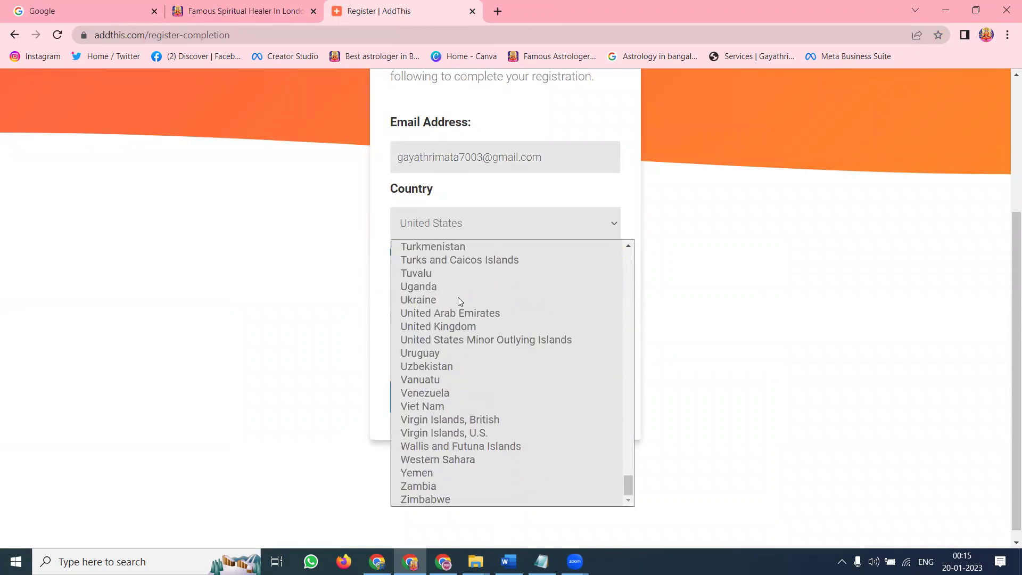
left_click(455, 326)
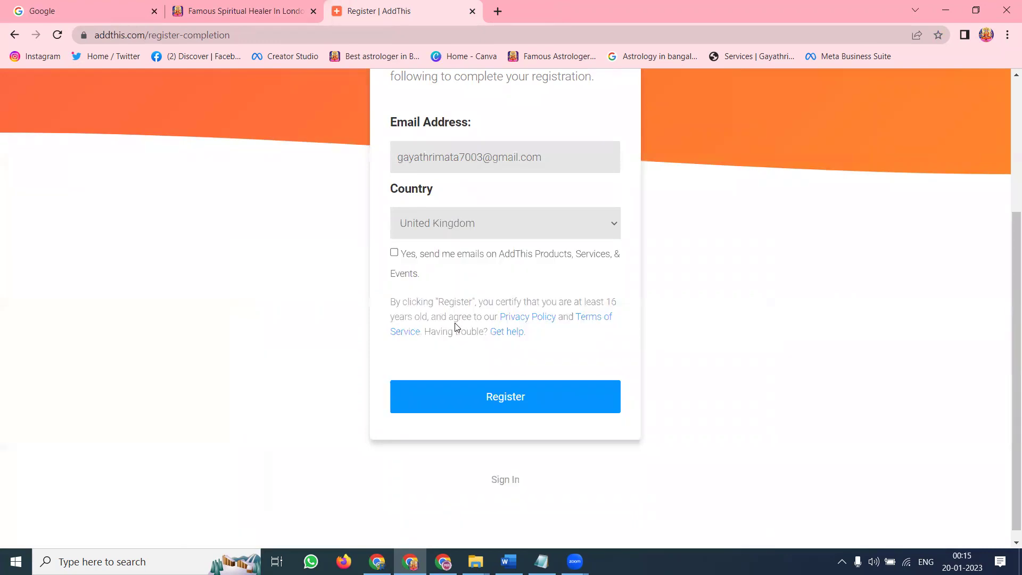
left_click(245, 10)
left_click(367, 11)
left_click(394, 253)
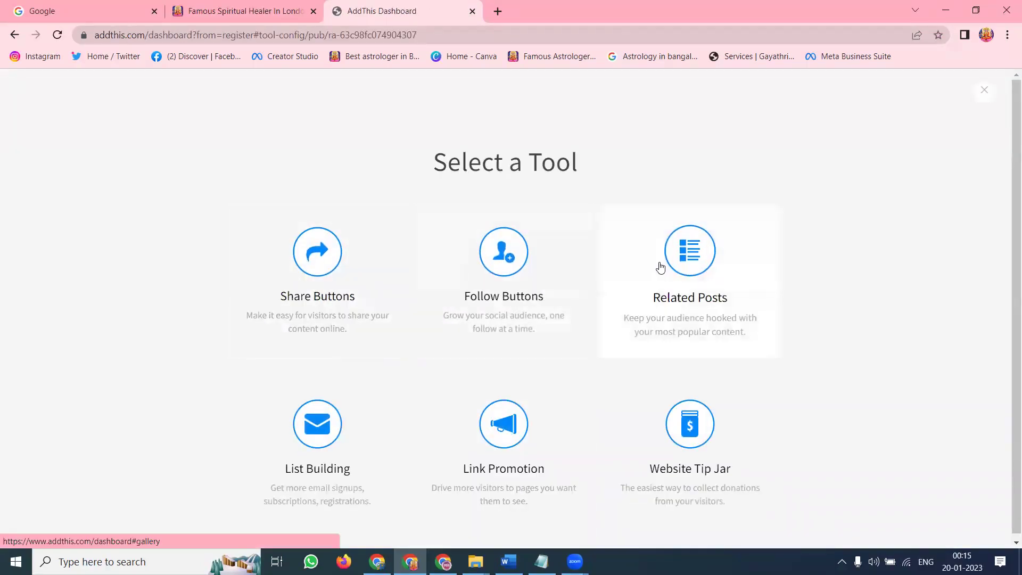
Pick Share Buttons, preview the Expanding and Inline types, then choose Floating
left_click(335, 274)
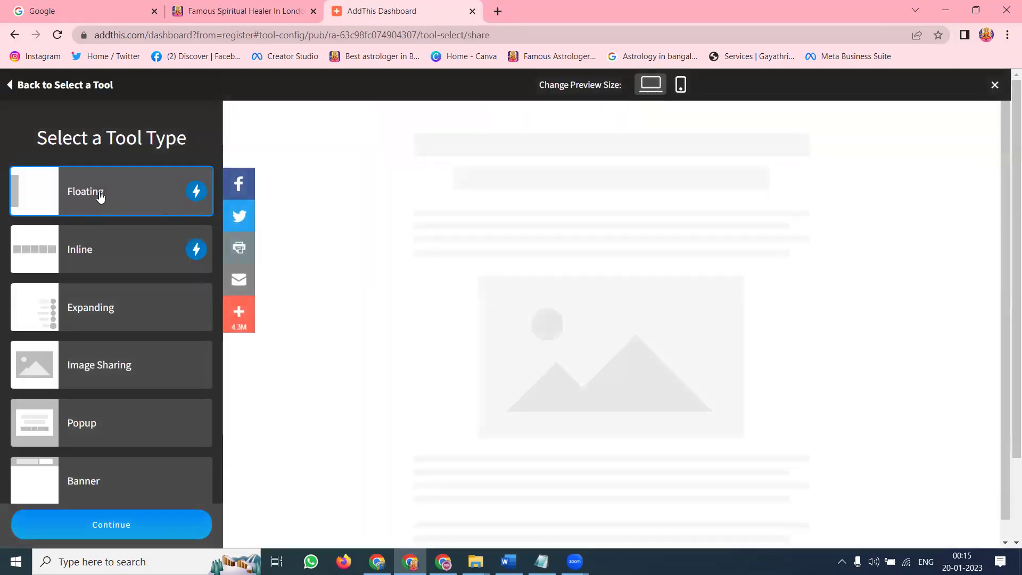
left_click(87, 310)
left_click(96, 255)
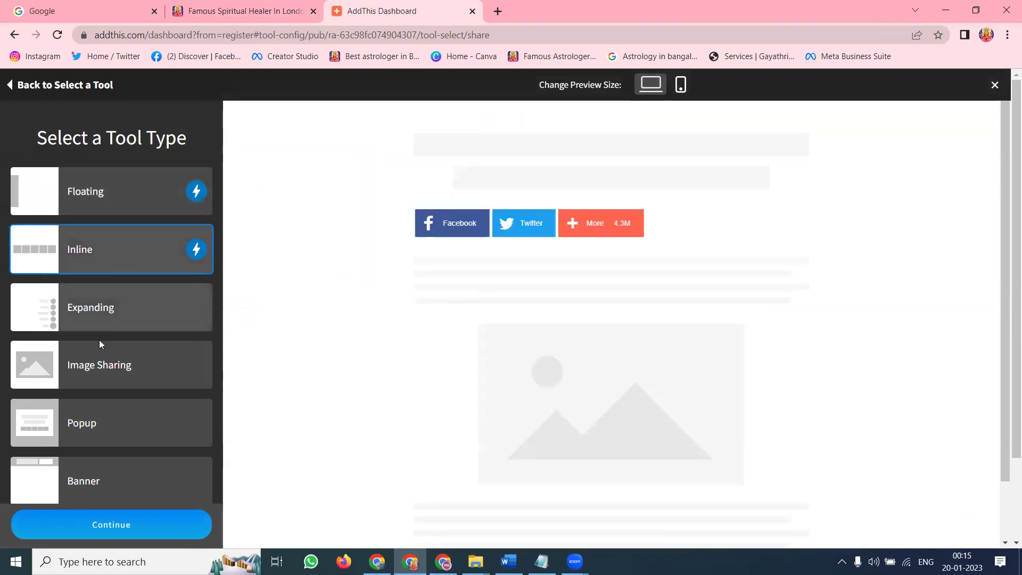
left_click(118, 199)
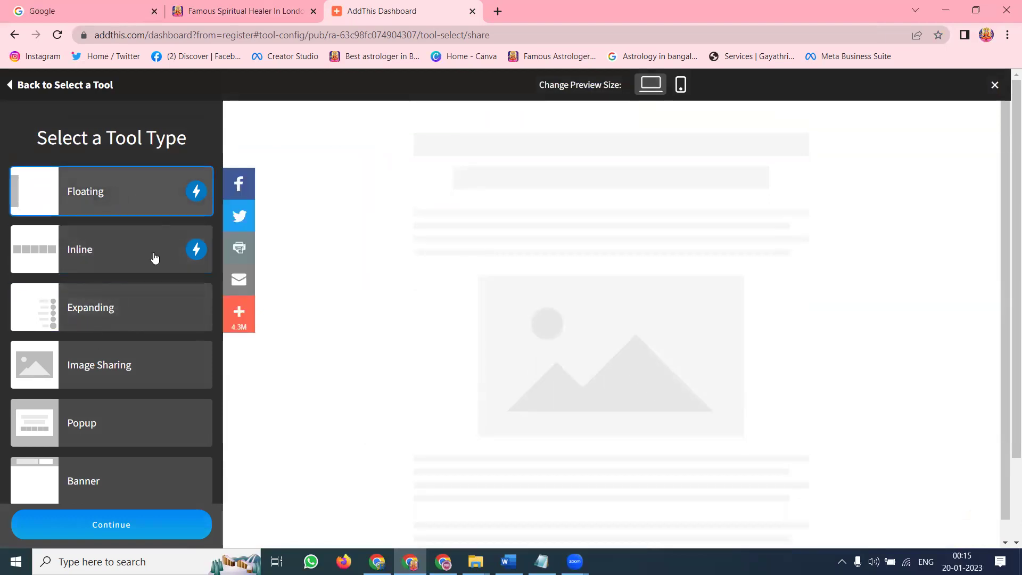
Switch the floating bar to services Selected by You and remove Email
left_click(128, 524)
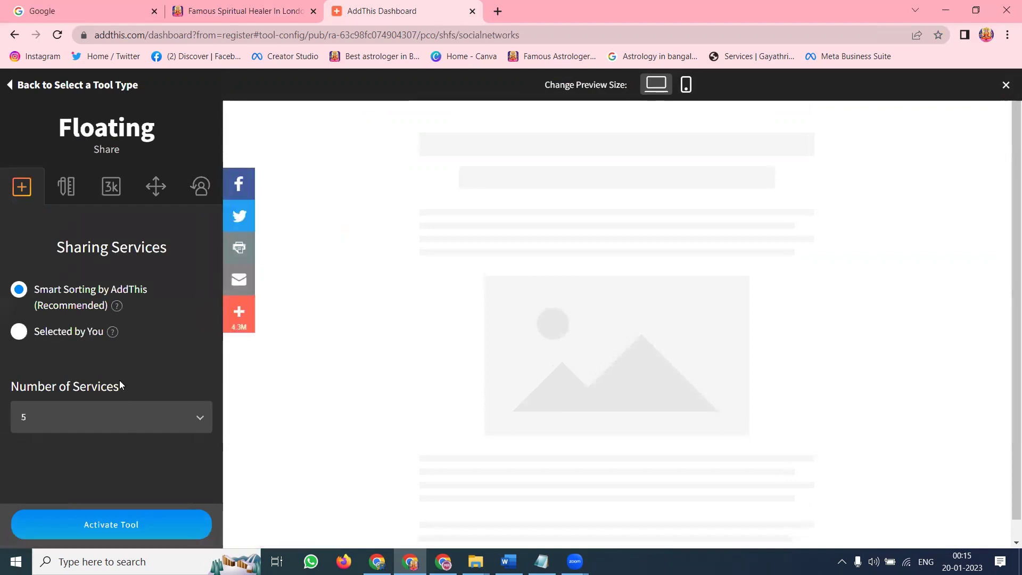
left_click(49, 332)
scroll(89, 327, "down", 2)
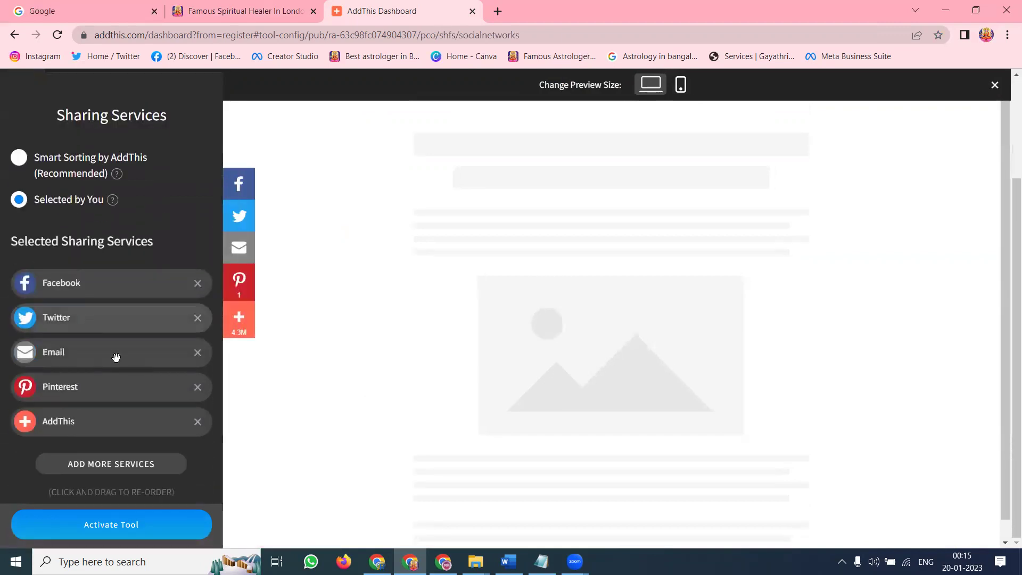
left_click(197, 352)
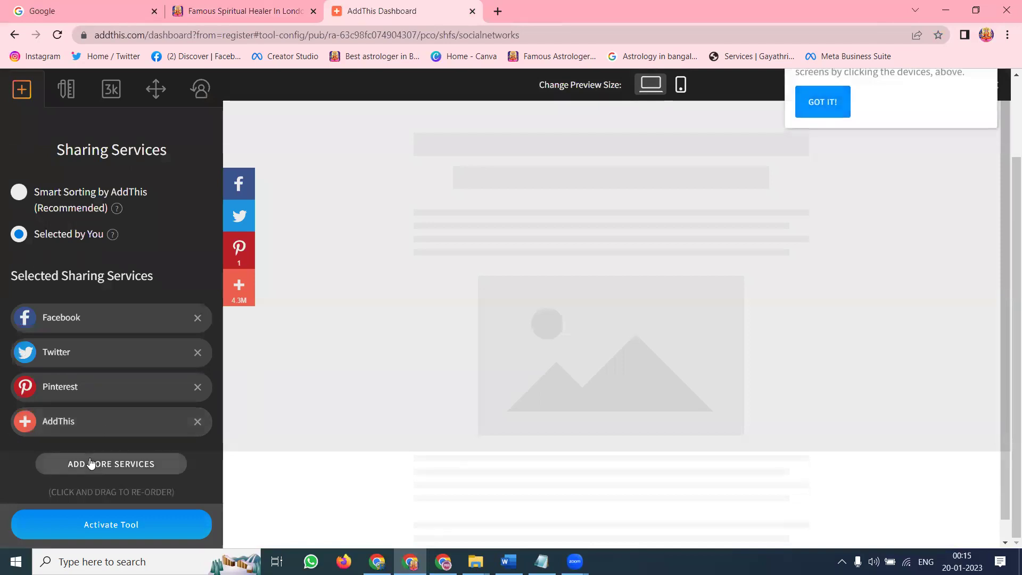
left_click(830, 101)
Add WhatsApp as the third service, preview the full share overlay, and activate the tool
left_click(141, 471)
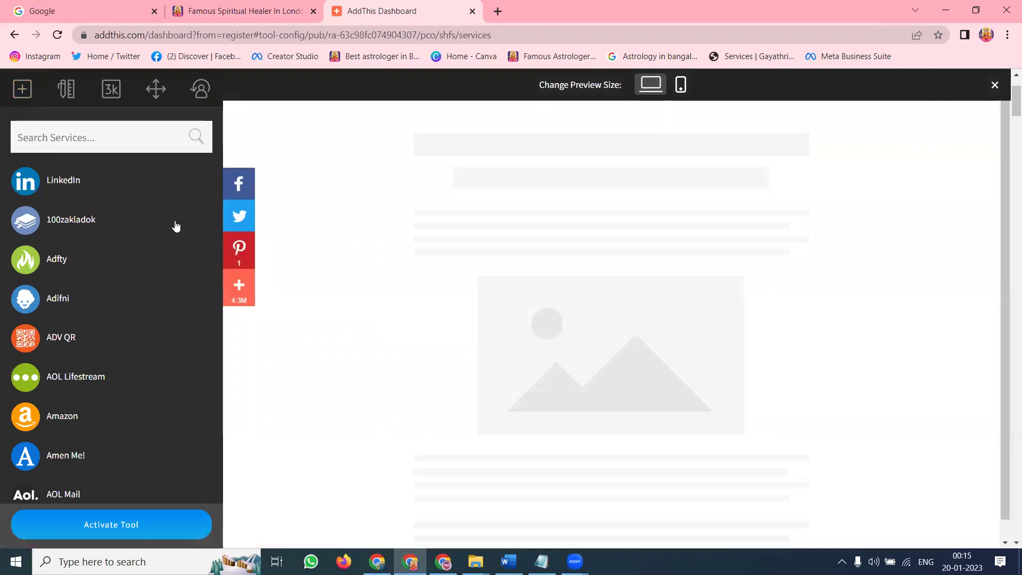
scroll(171, 221, "down", 3)
scroll(171, 217, "down", 5)
scroll(171, 218, "down", 5)
scroll(173, 219, "down", 5)
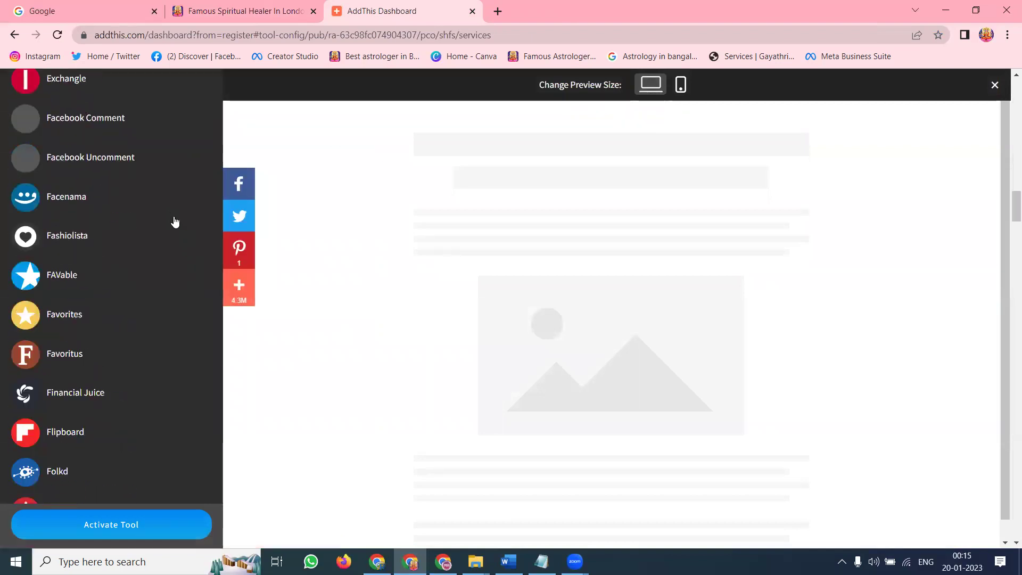
scroll(173, 219, "down", 5)
scroll(176, 222, "down", 5)
scroll(178, 225, "down", 5)
scroll(178, 224, "down", 5)
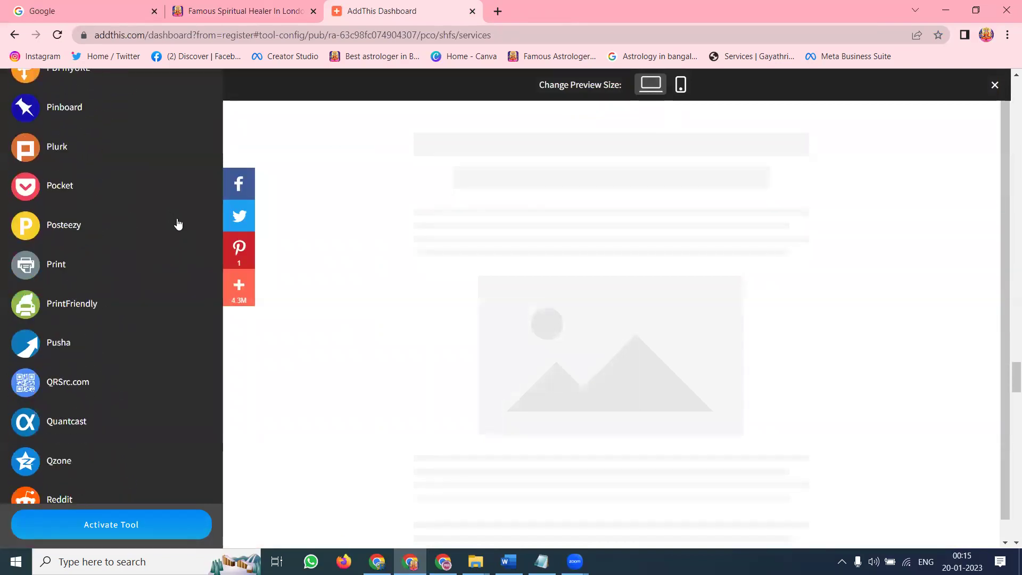
scroll(178, 224, "down", 5)
scroll(178, 225, "down", 5)
scroll(178, 224, "down", 5)
scroll(176, 224, "down", 5)
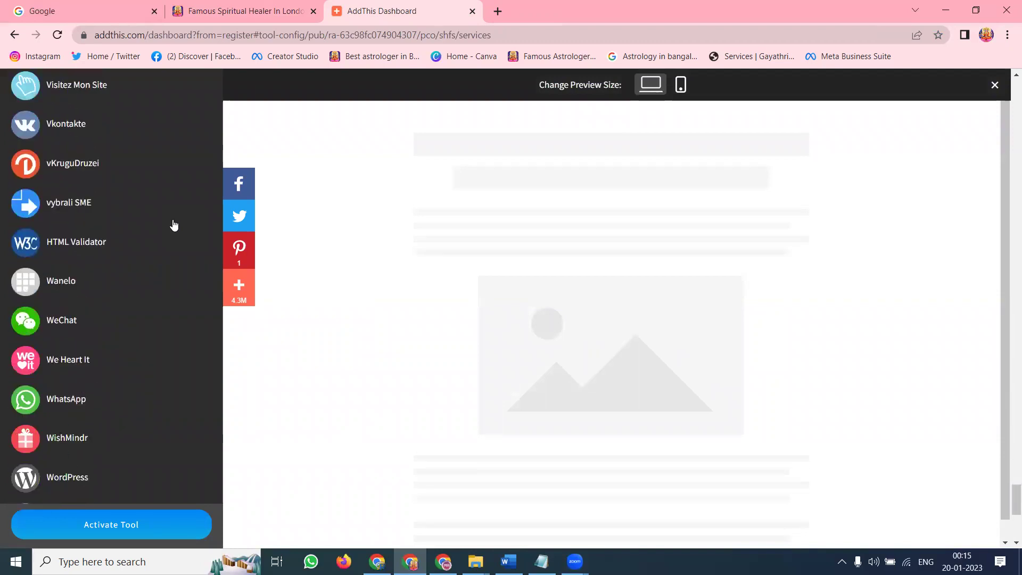
scroll(171, 224, "down", 2)
scroll(171, 225, "down", 3)
scroll(146, 251, "up", 3)
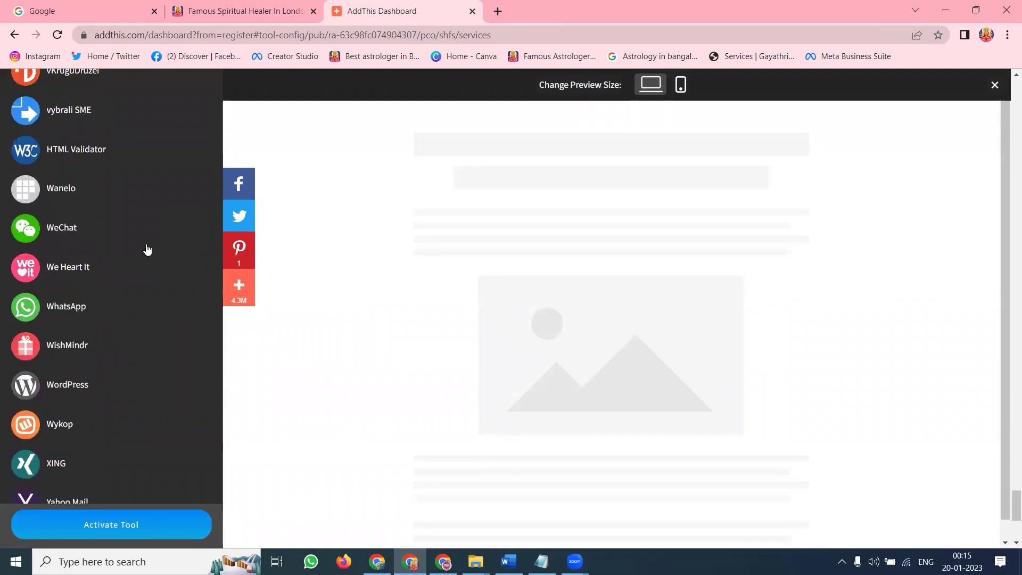
scroll(142, 251, "up", 2)
left_click(83, 447)
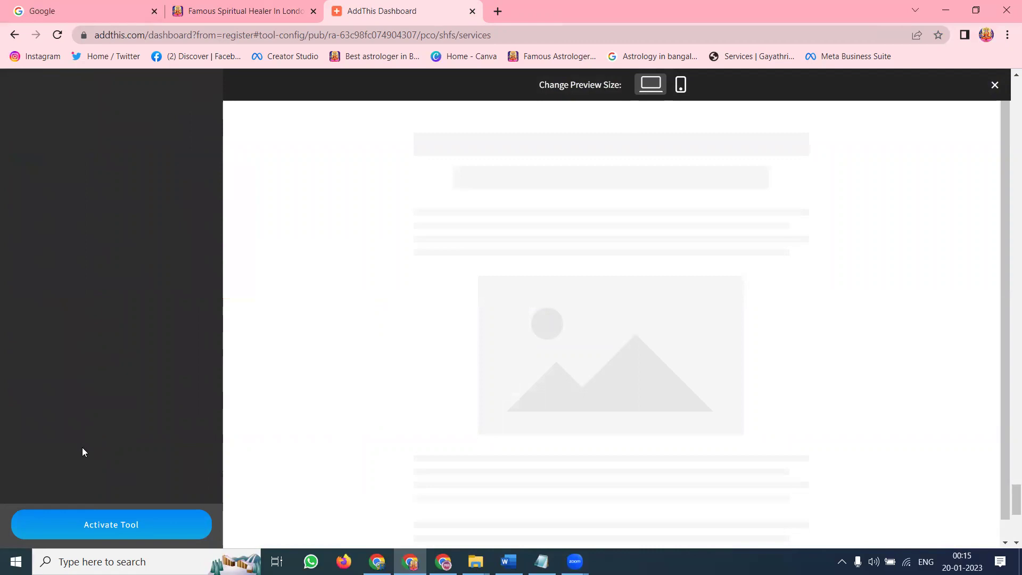
left_click_drag(68, 422, 74, 351)
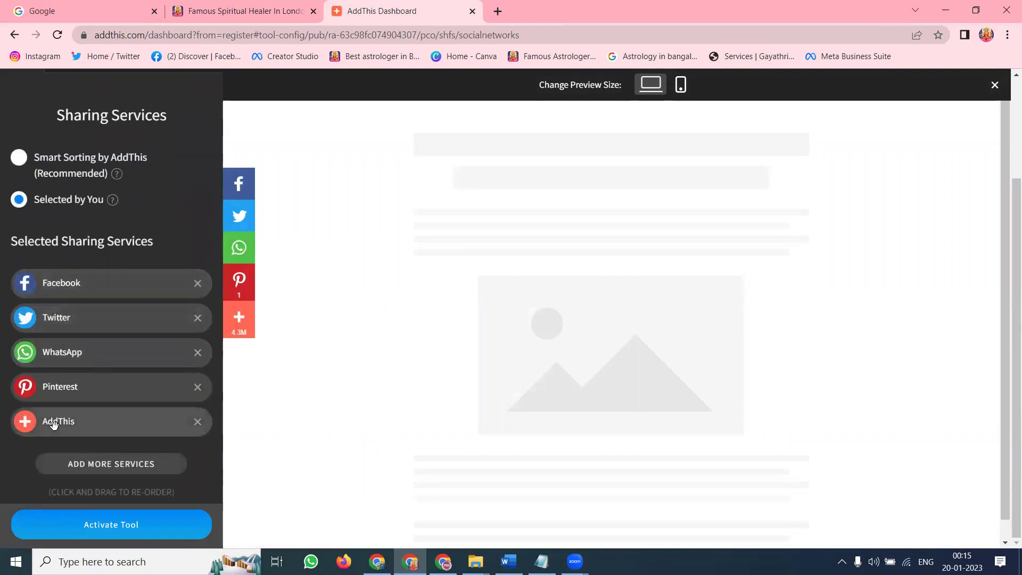
left_click(243, 322)
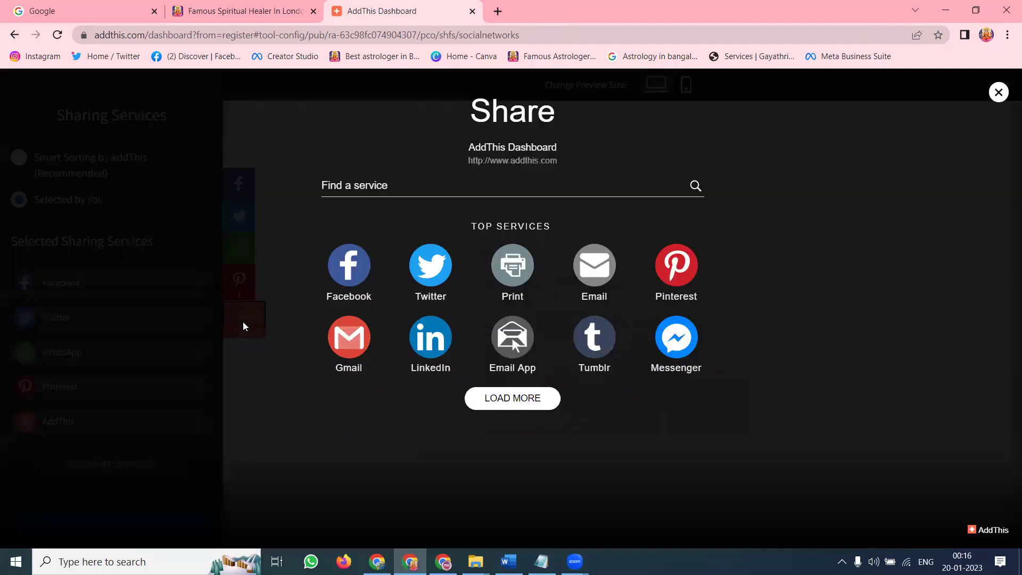
left_click(512, 399)
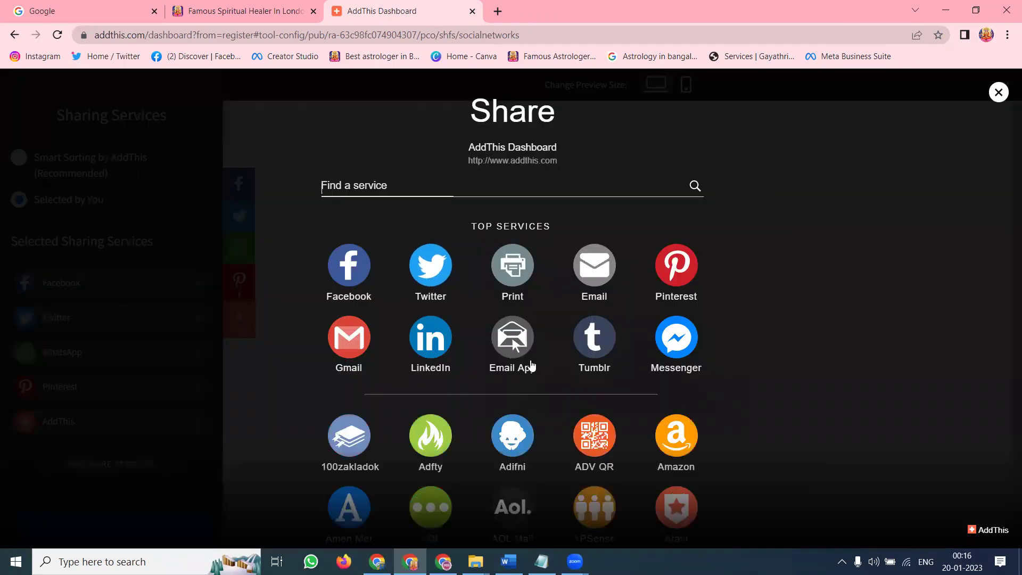
scroll(544, 338, "down", 1)
scroll(544, 339, "down", 3)
scroll(544, 339, "down", 3)
scroll(543, 339, "down", 3)
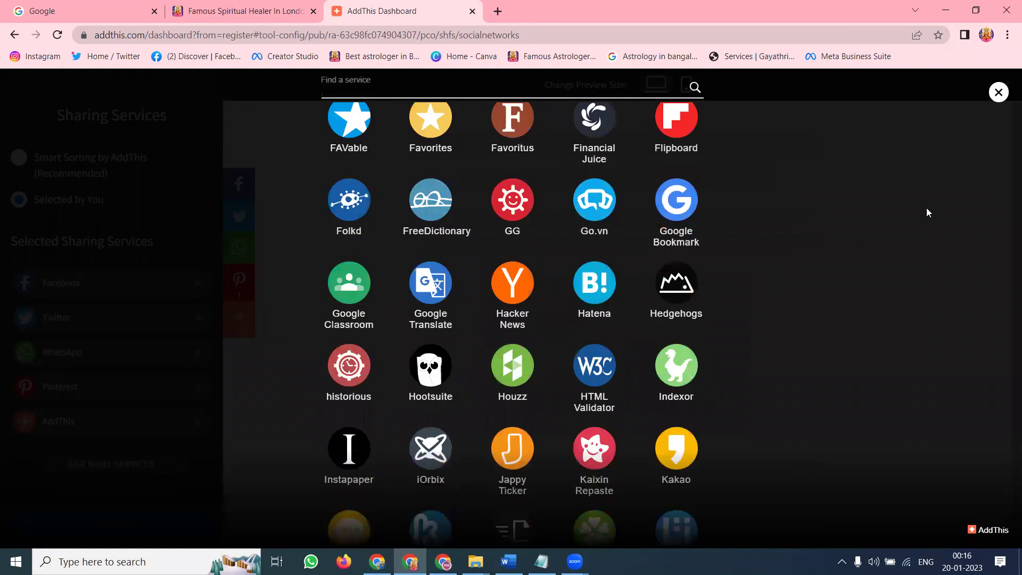
left_click(993, 105)
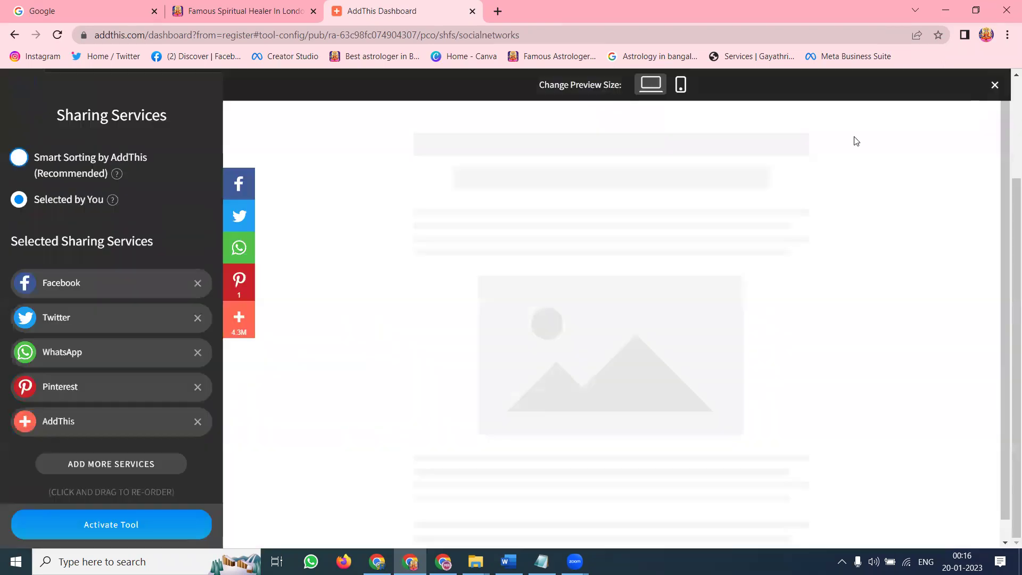
left_click(125, 523)
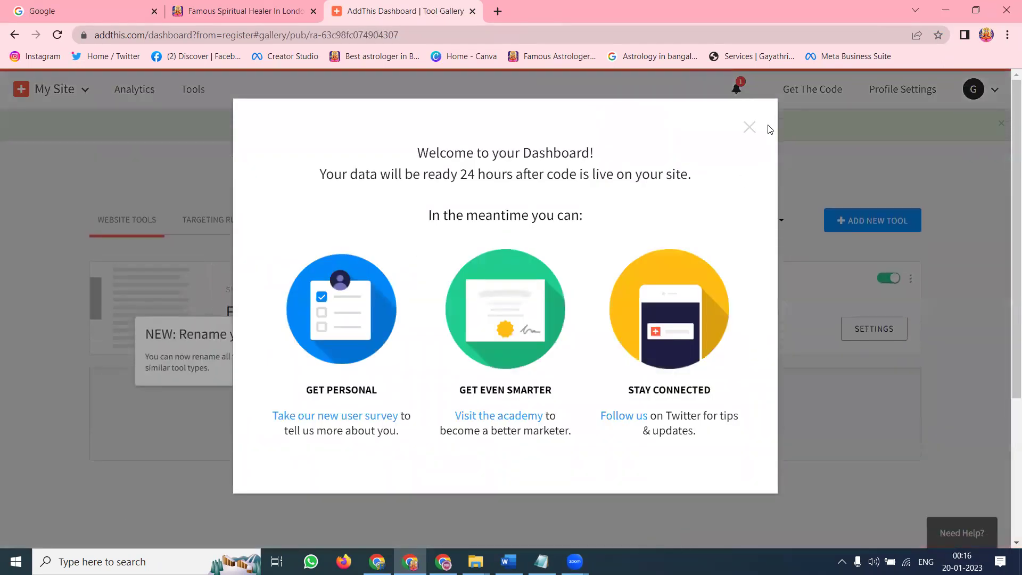
Dismiss the welcome message and tip, then copy the Get The Code snippet
left_click(750, 127)
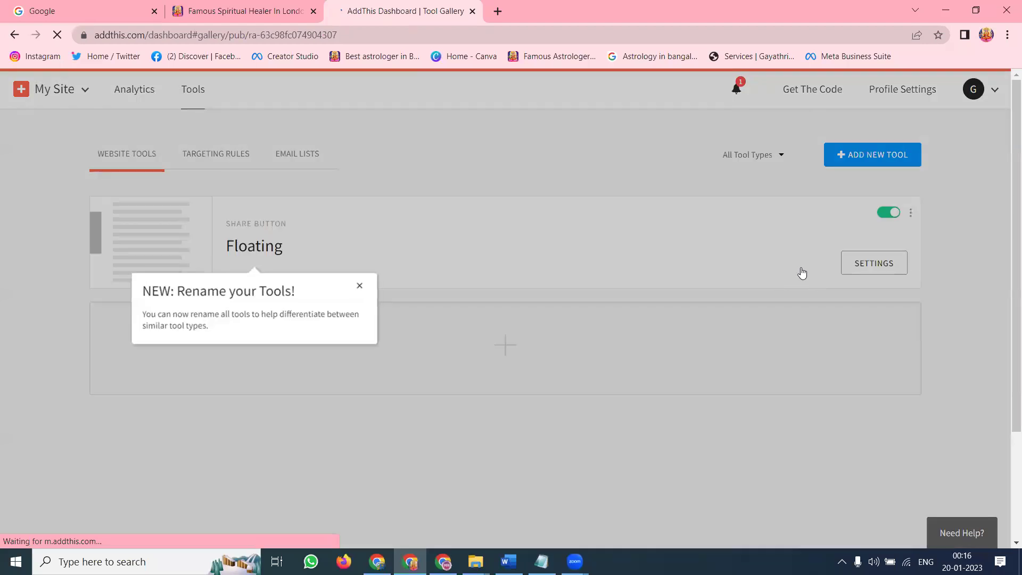
left_click(812, 83)
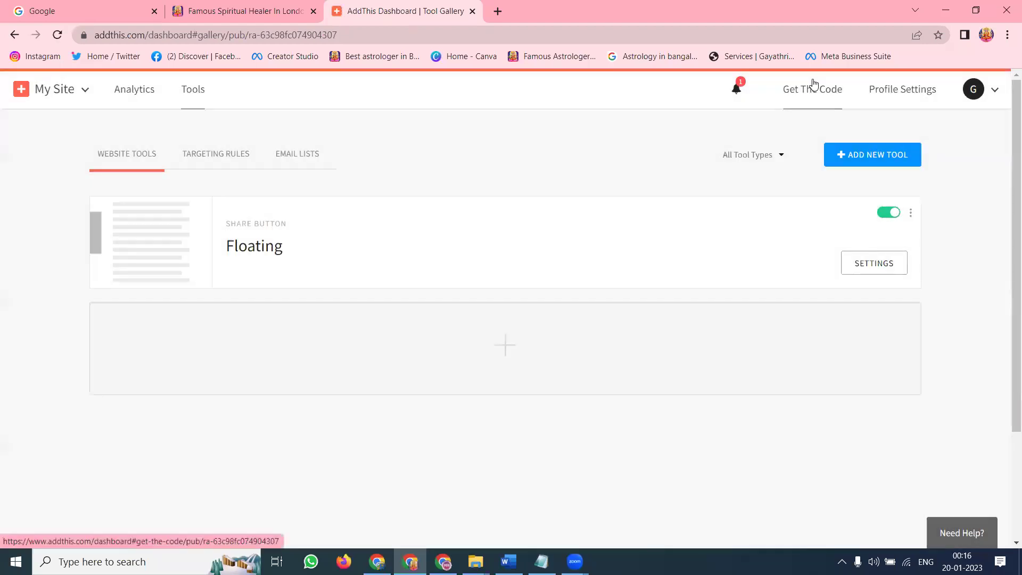
left_click(814, 97)
scroll(691, 231, "down", 3)
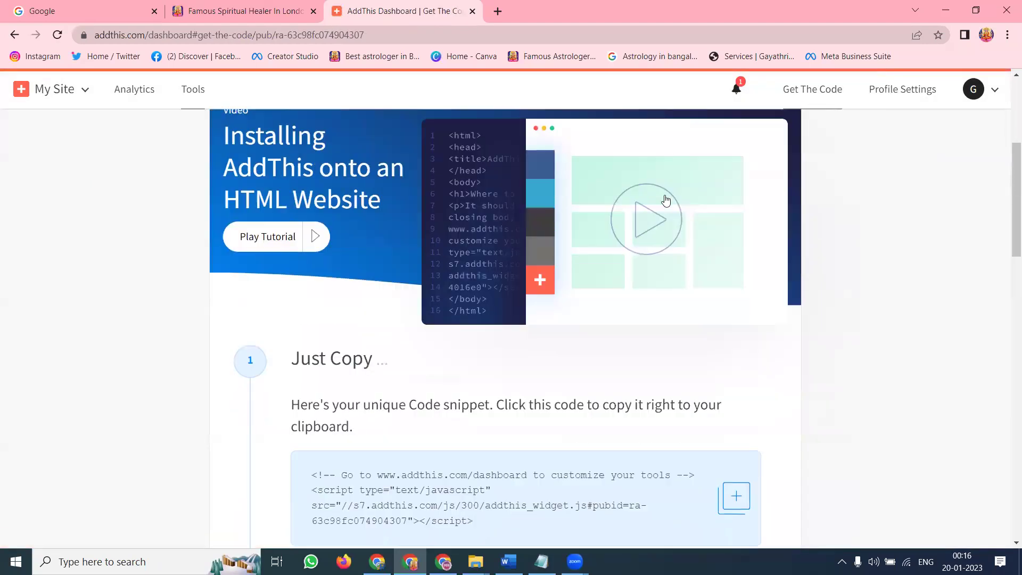
scroll(680, 298, "down", 2)
left_click(743, 299)
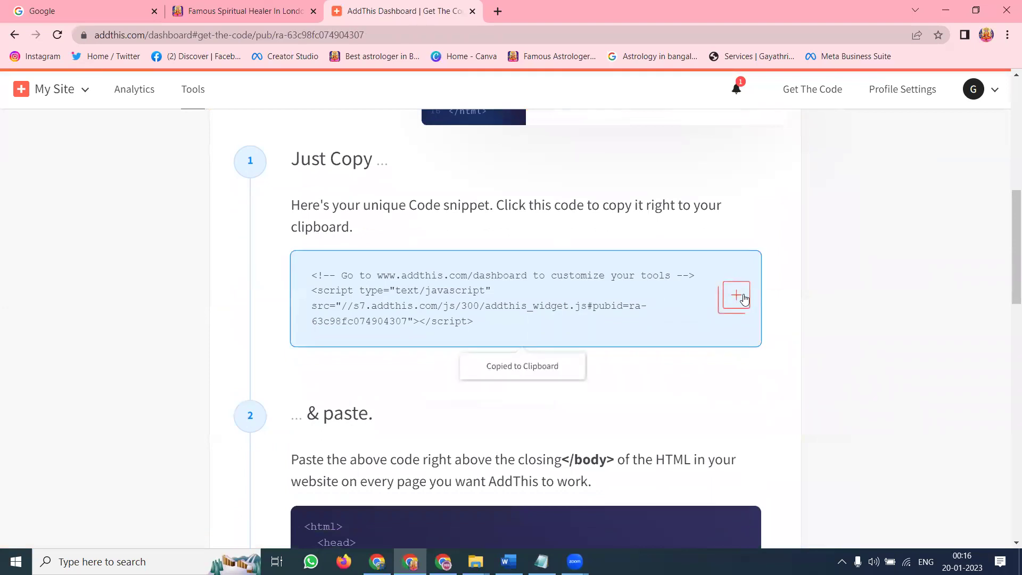
Open cPanel File Manager and navigate to public_html/application/views/includes
key("alt+Tab")
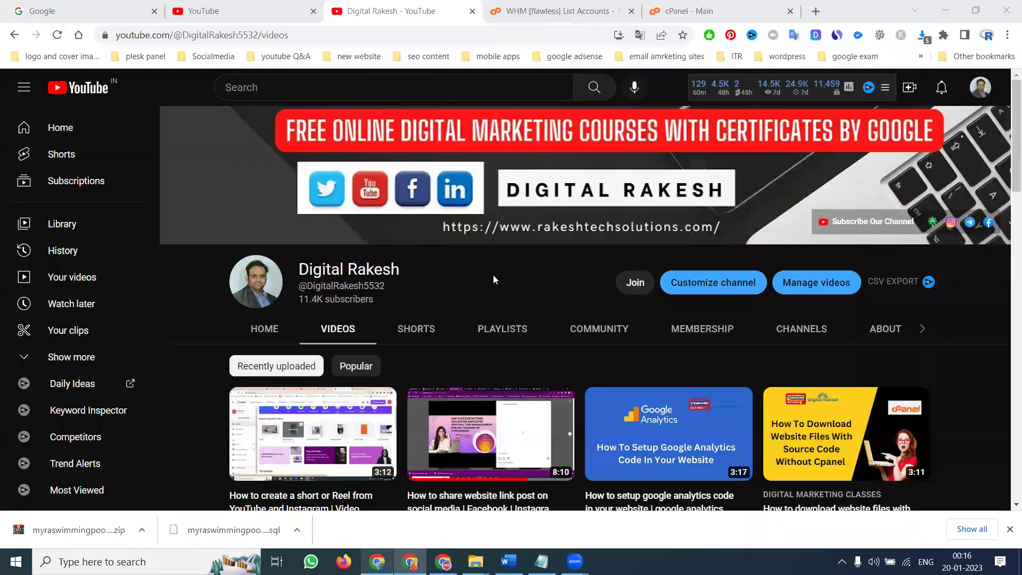
left_click(669, 5)
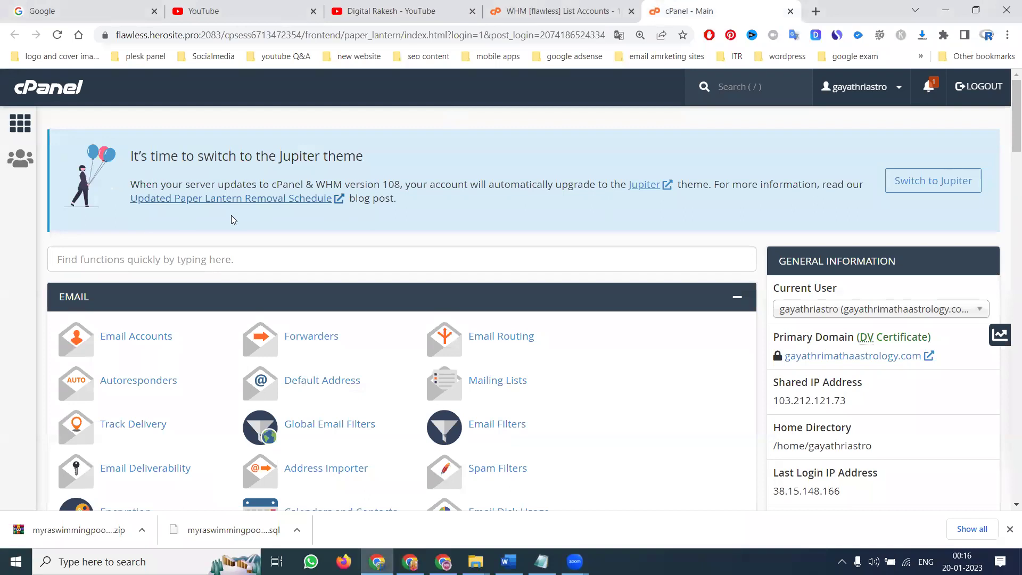
scroll(88, 322, "down", 4)
left_click(117, 279)
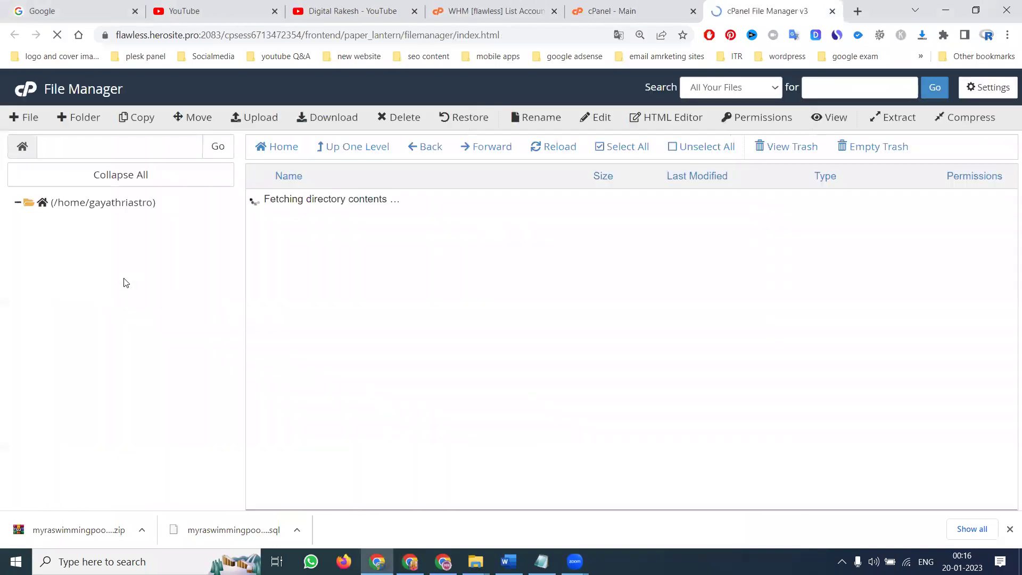
double_click(361, 291)
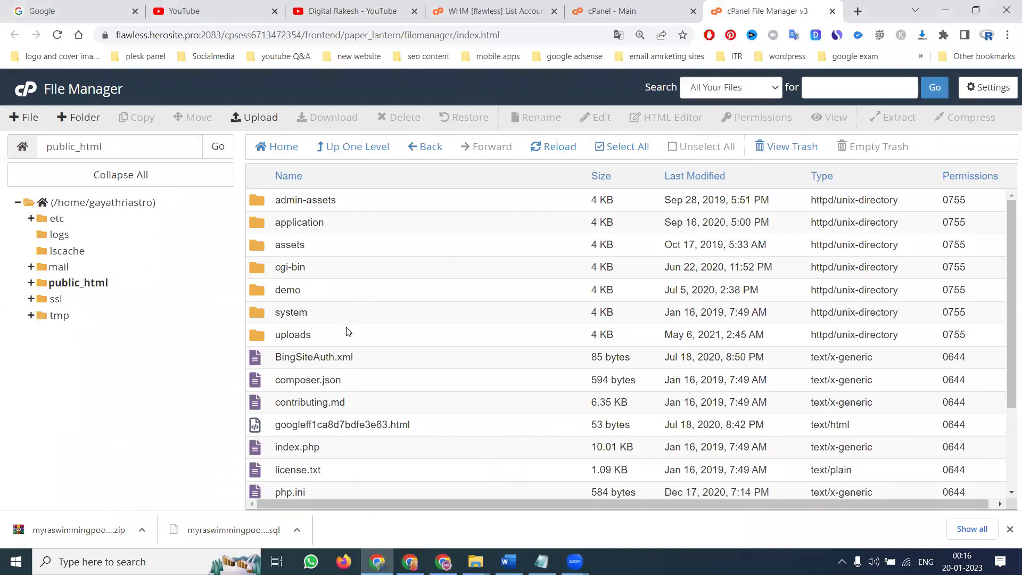
double_click(350, 224)
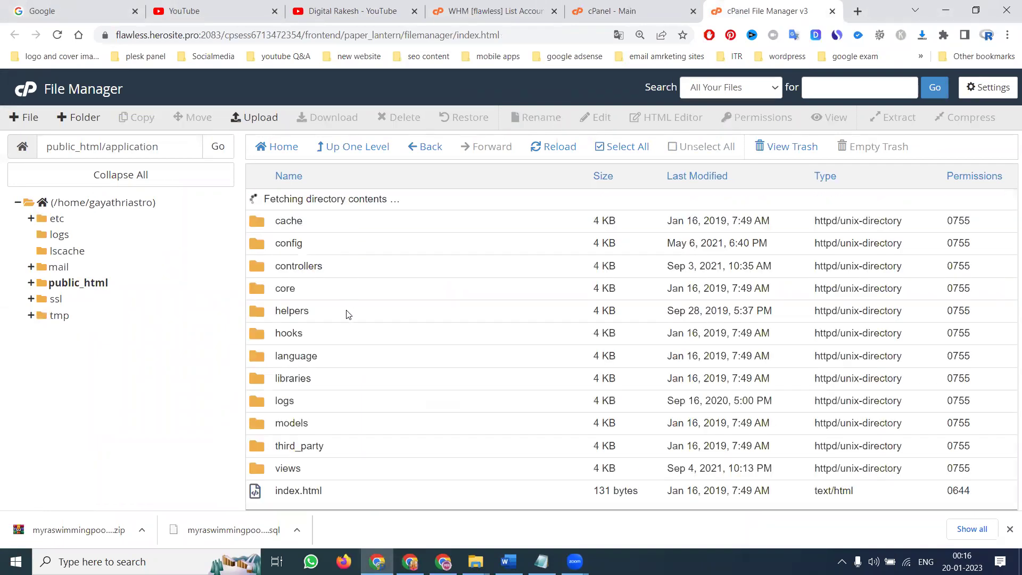
double_click(314, 449)
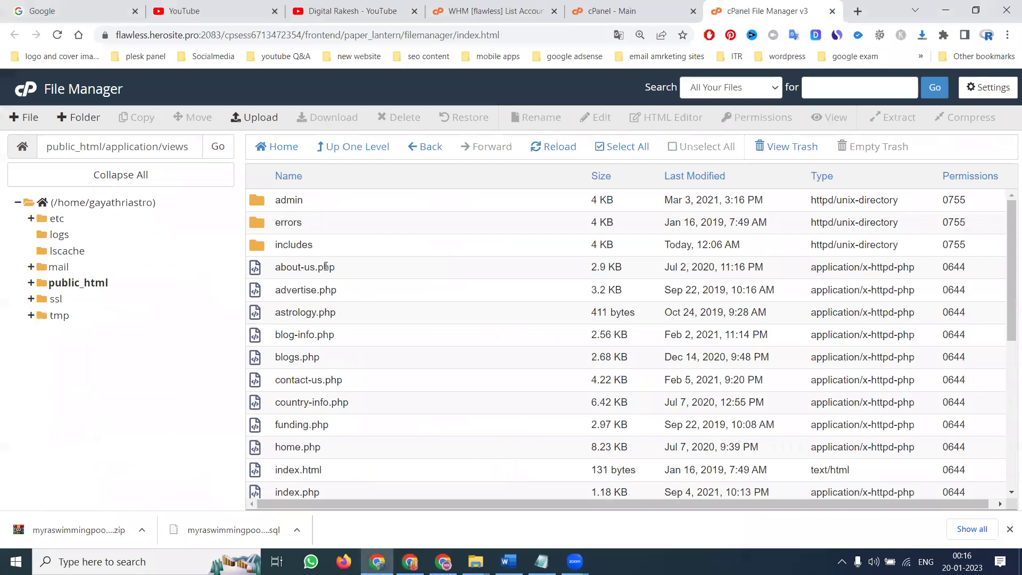
double_click(338, 245)
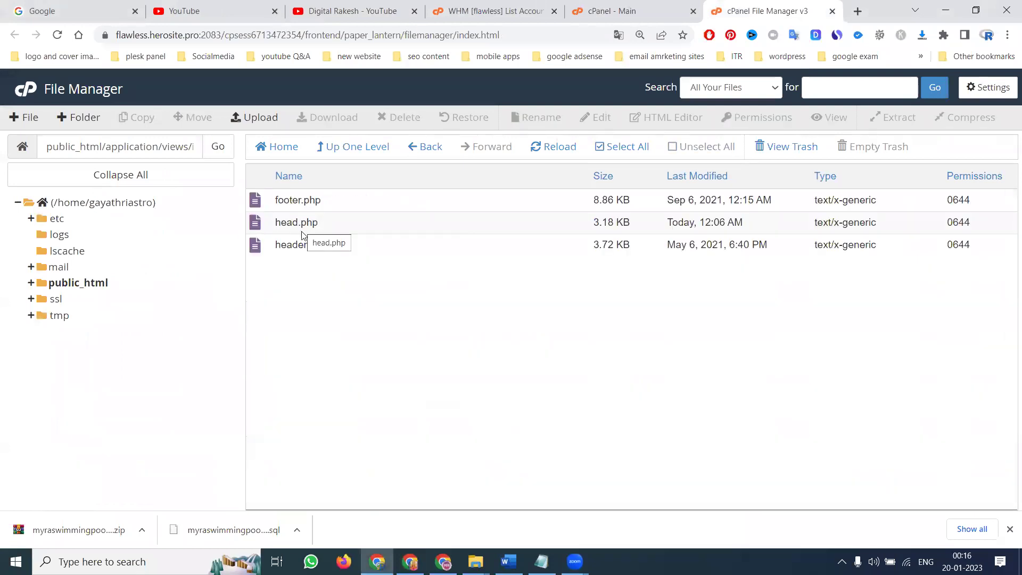
Open head.php alone for editing, dismissing the one-file-only warning
left_click(296, 224)
right_click(304, 244, "shift")
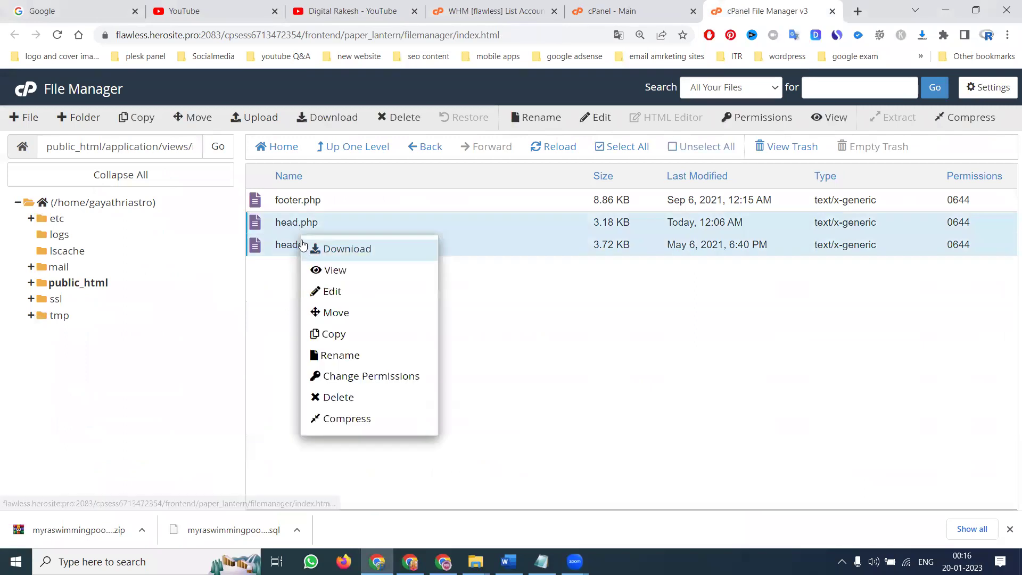
left_click(333, 292)
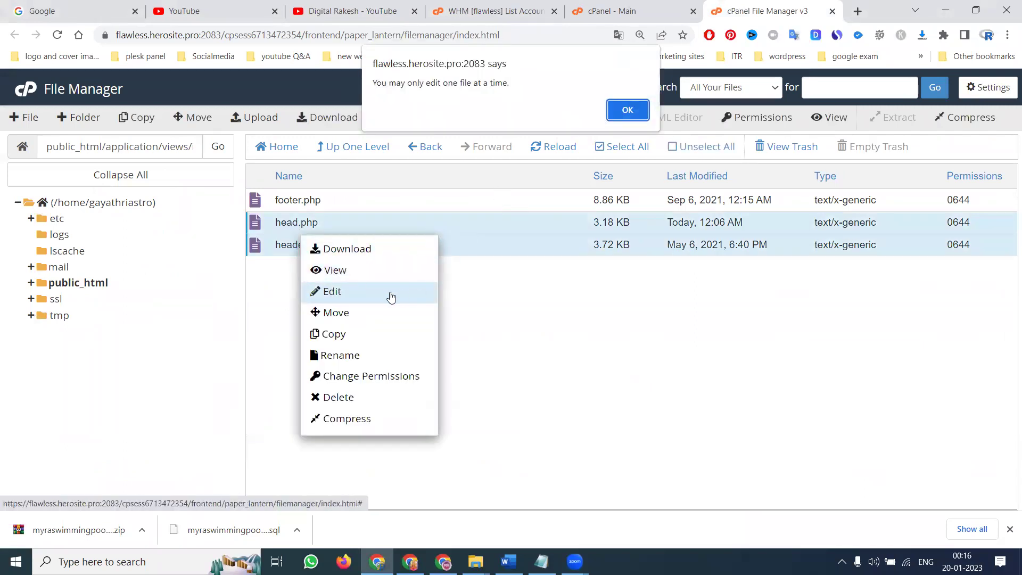
left_click(615, 107)
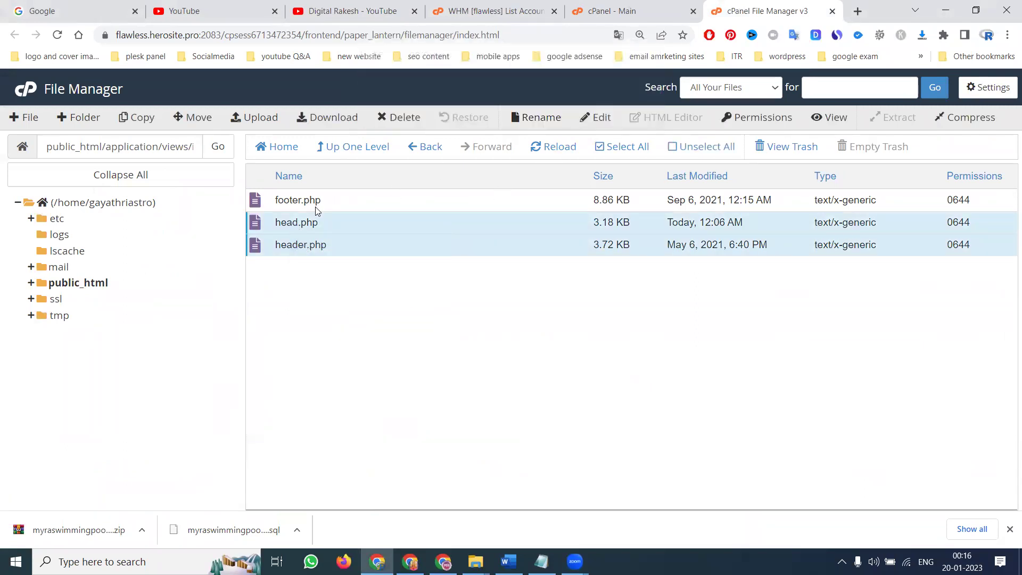
right_click(287, 223)
left_click(294, 221)
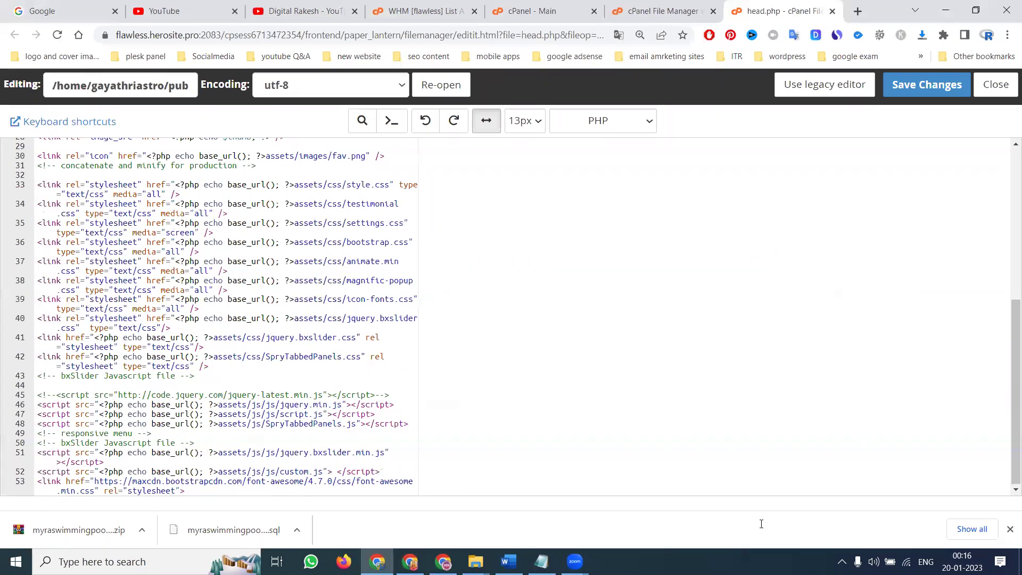
Paste the AddThis script after line 53 of head.php and save the changes
left_click(253, 530)
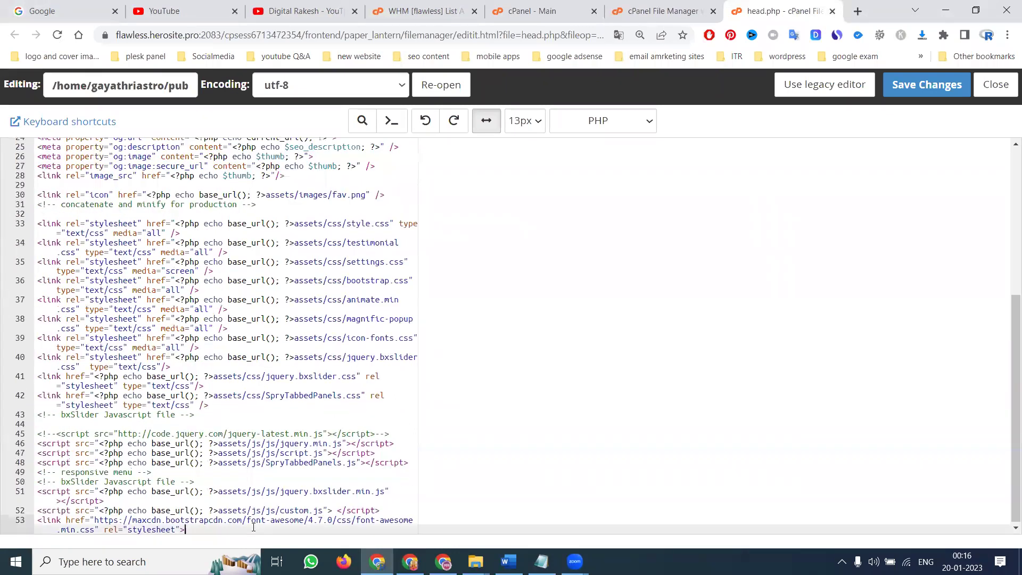
key("ctrl+v")
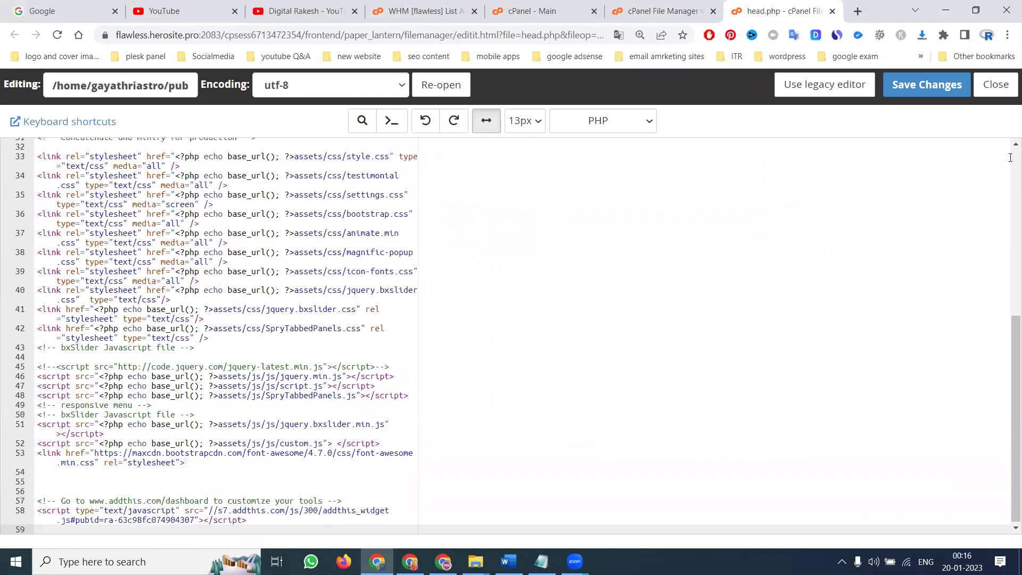
left_click(921, 77)
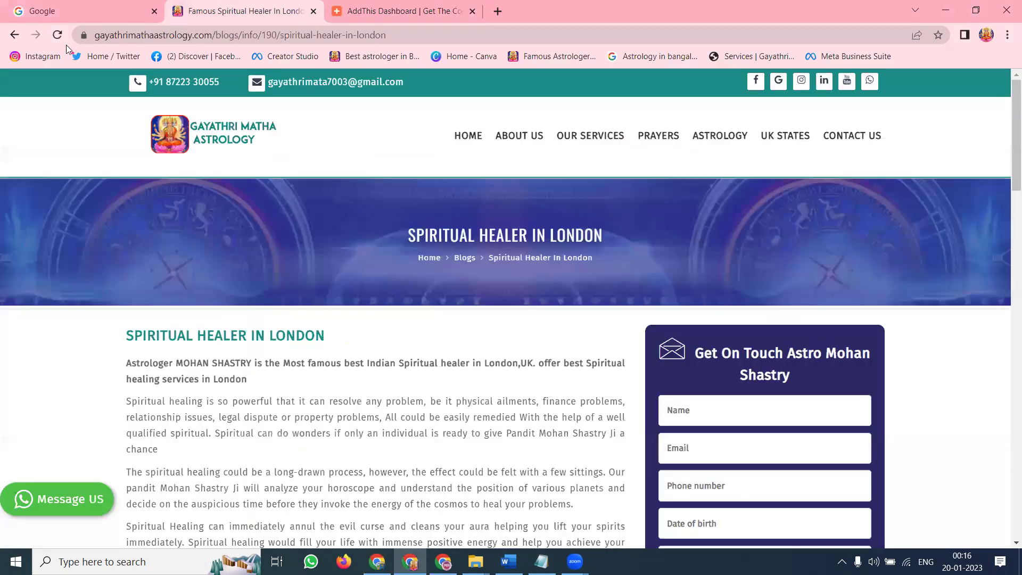
Reload the Spiritual Healer blog page and tweet it with the AddThis Twitter button
left_click(50, 35)
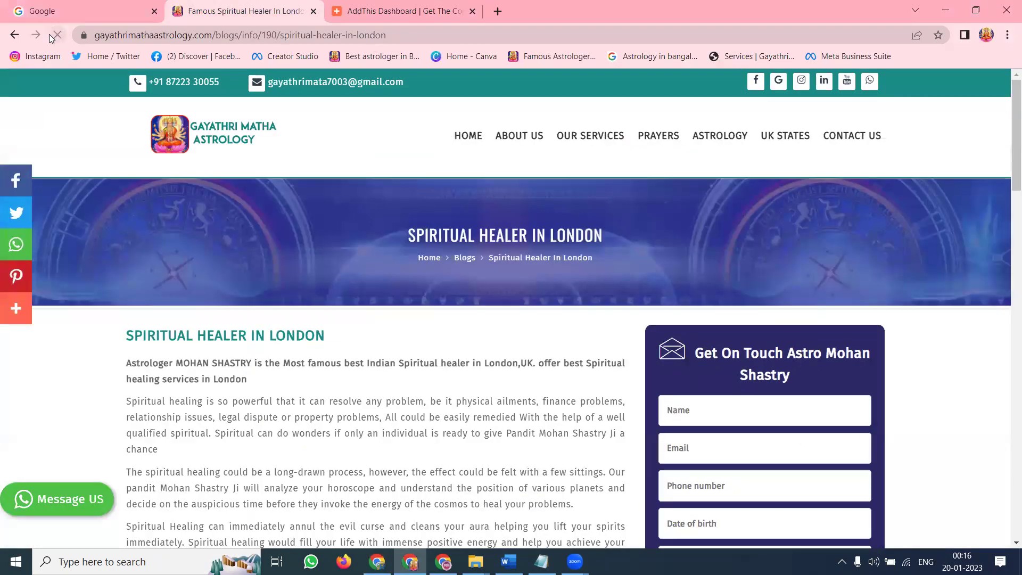
left_click(17, 212)
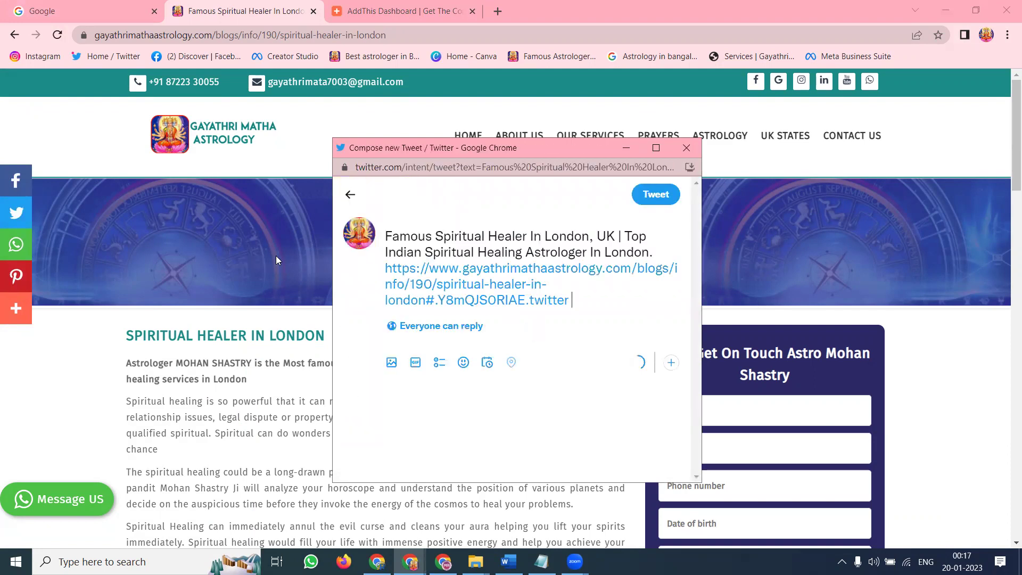
left_click(655, 194)
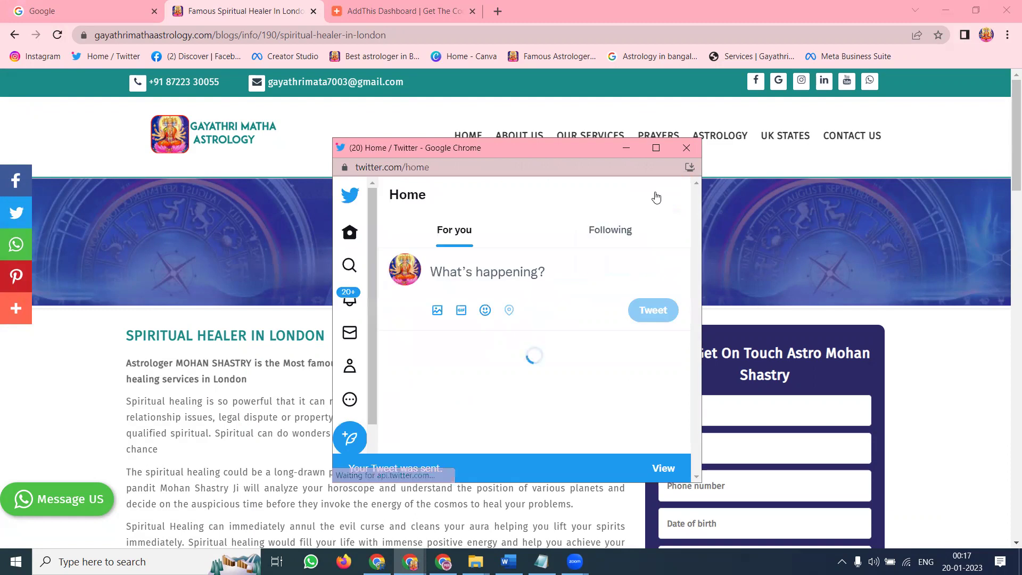
Maximize Twitter, go to the profile, and open the posted tweet's link card
left_click(654, 149)
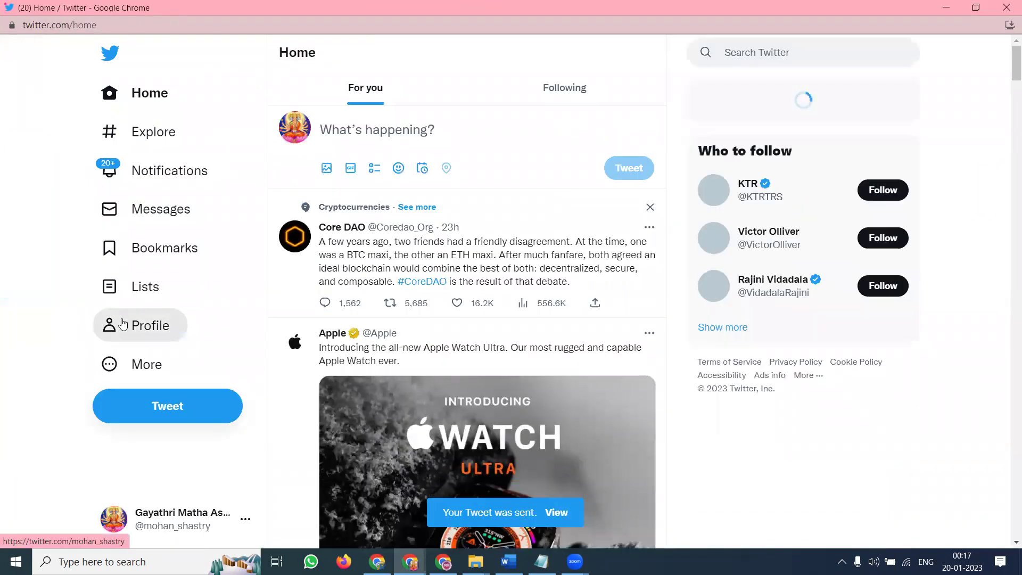
left_click(122, 322)
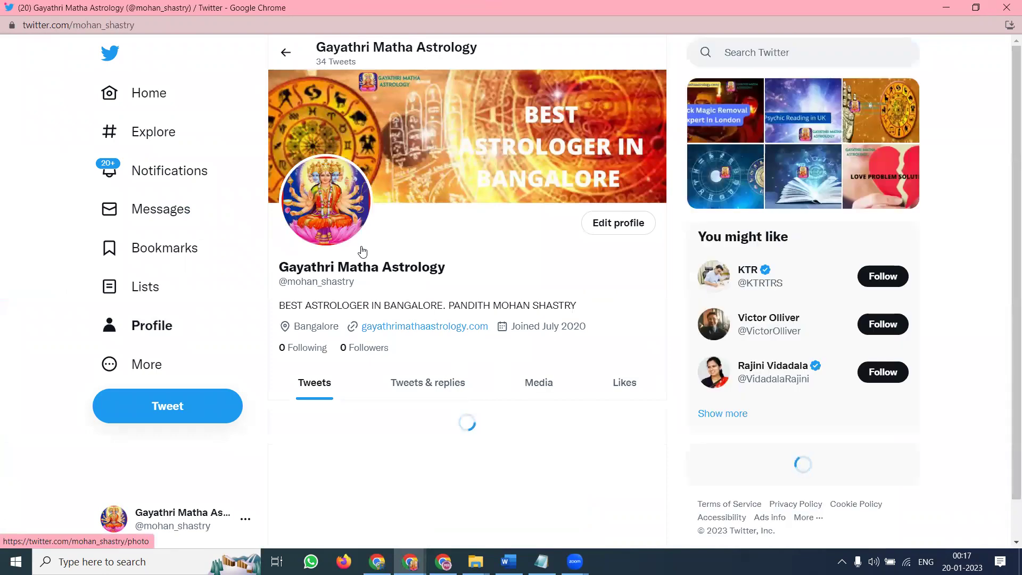
scroll(395, 281, "down", 2)
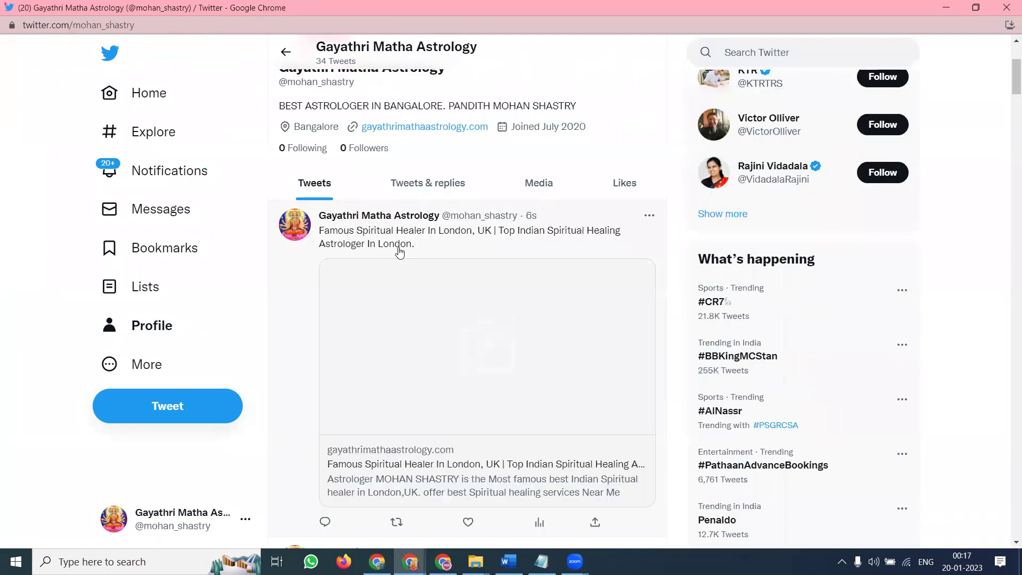
left_click(399, 355)
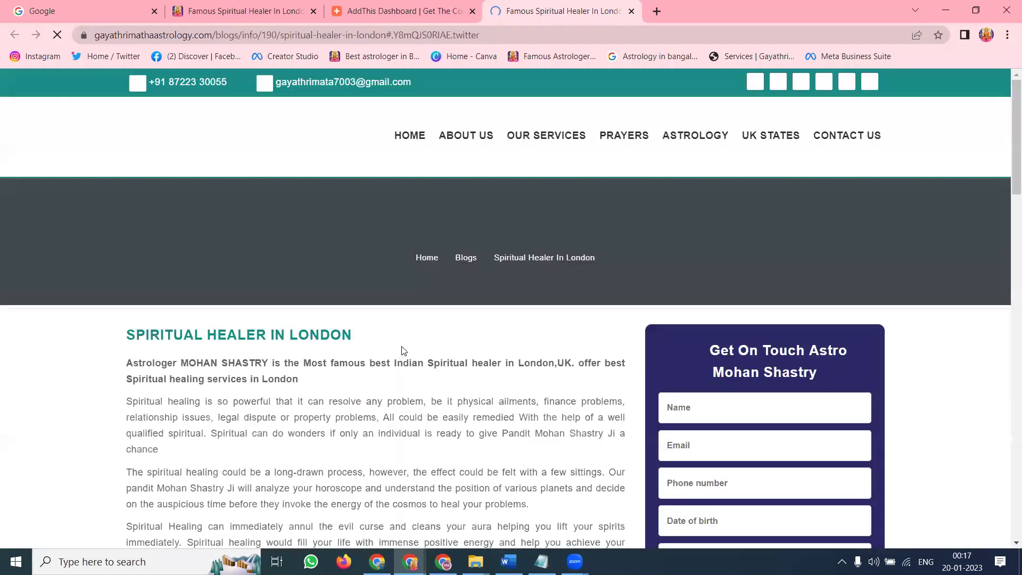
Close the leftover tweet tab and go from the blog to the astrology homepage
left_click(631, 11)
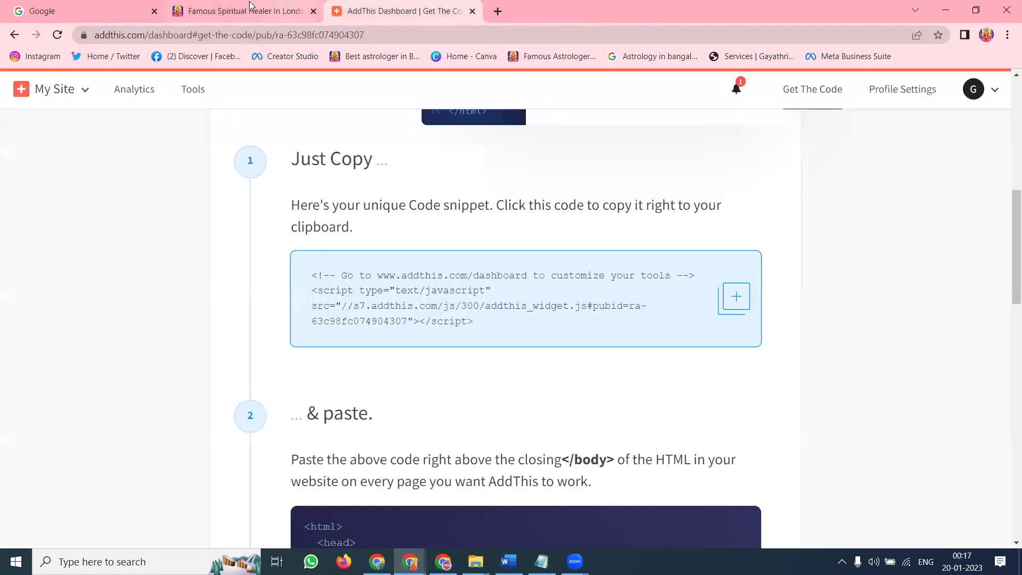
left_click(230, 7)
left_click(462, 136)
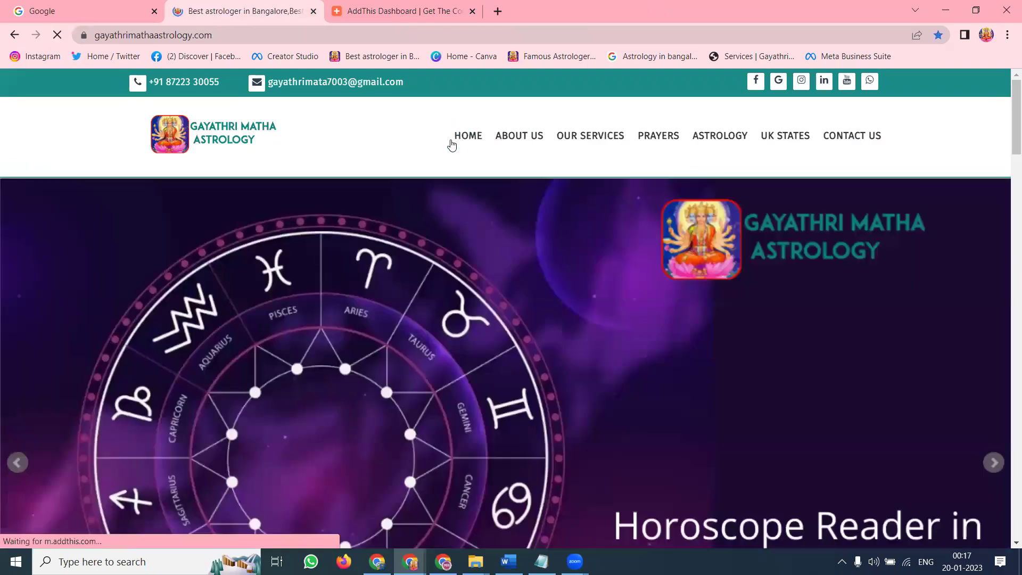
Tweet the 'Best astrologer in Bangalore' homepage via the share bar, then check its link card
left_click(10, 216)
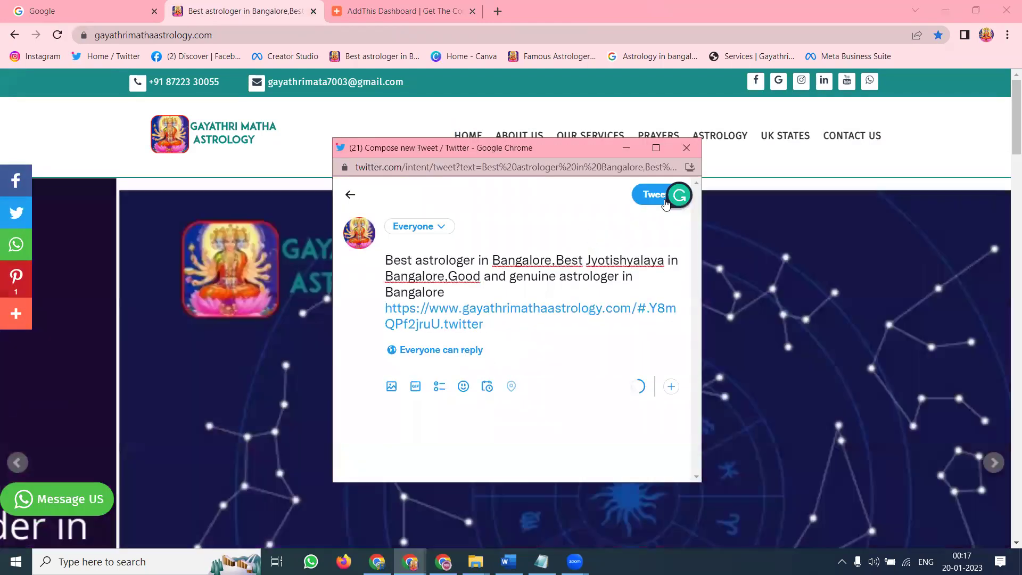
left_click(654, 195)
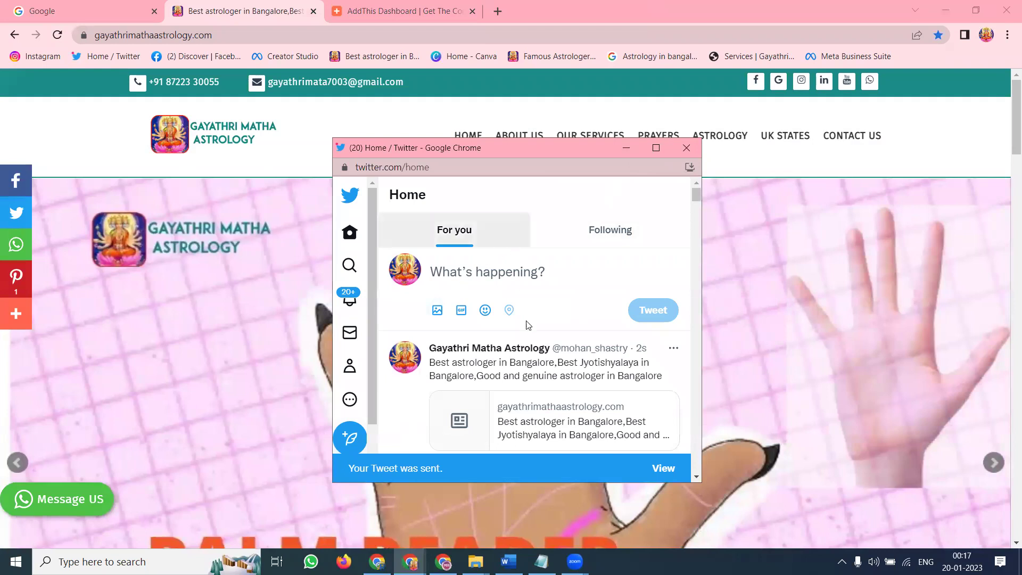
left_click(536, 419)
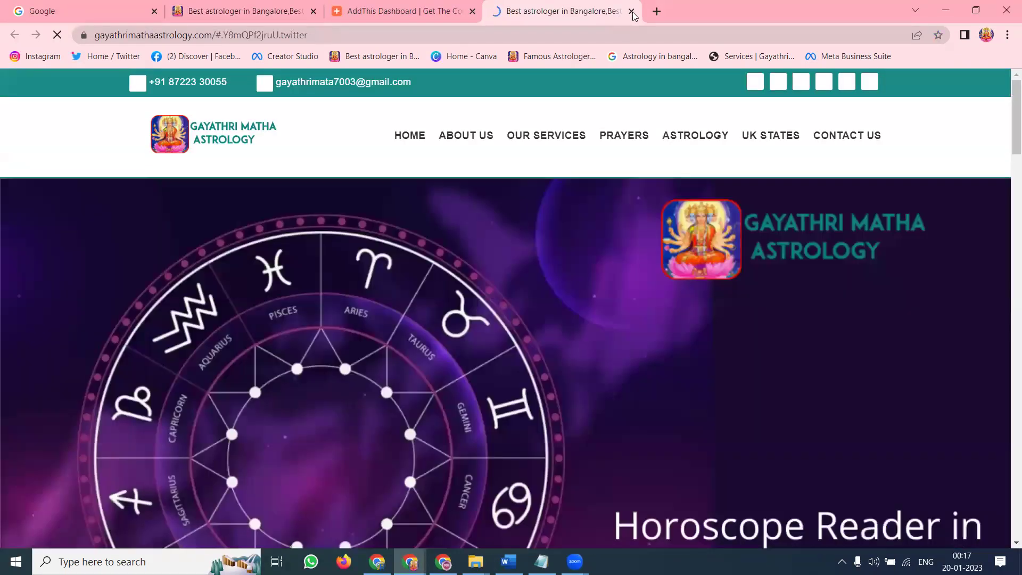
left_click(630, 10)
left_click(268, 6)
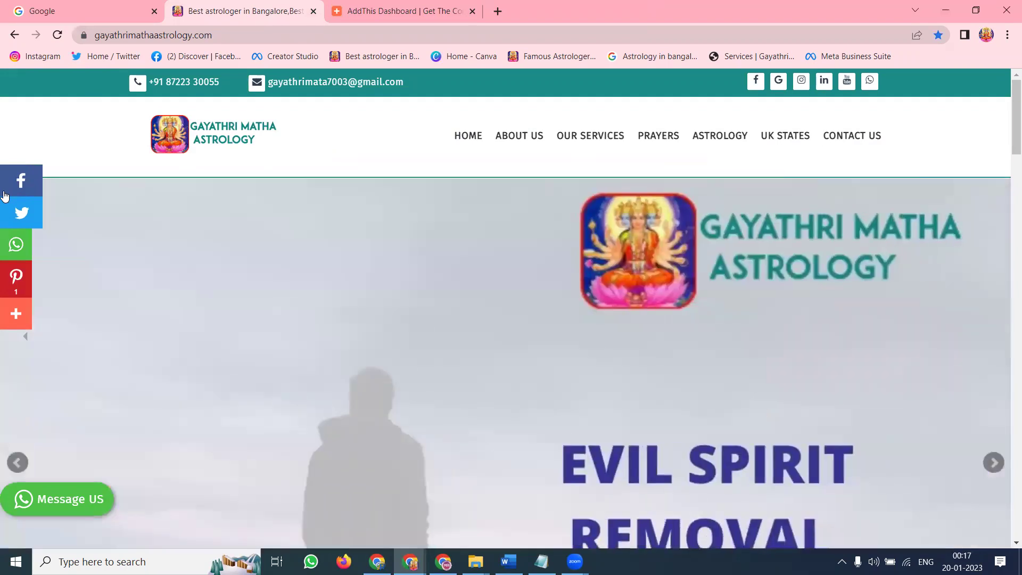
left_click(16, 313)
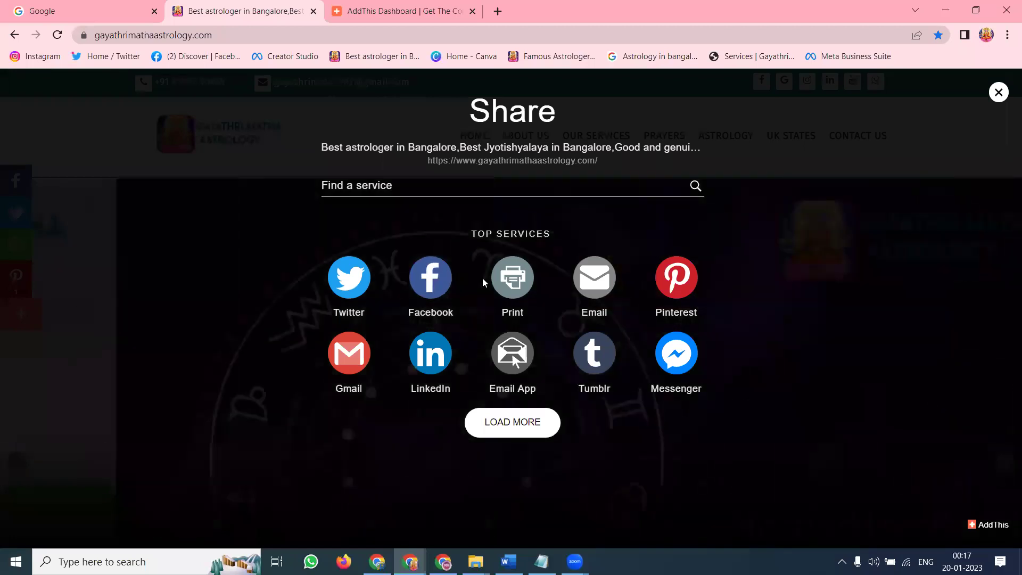
left_click(525, 425)
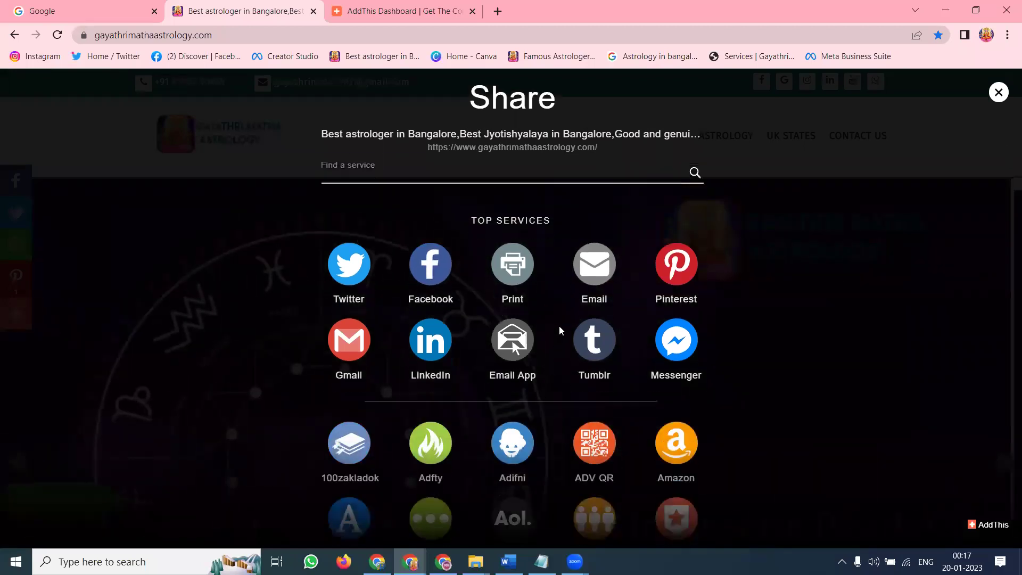
scroll(559, 326, "down", 2)
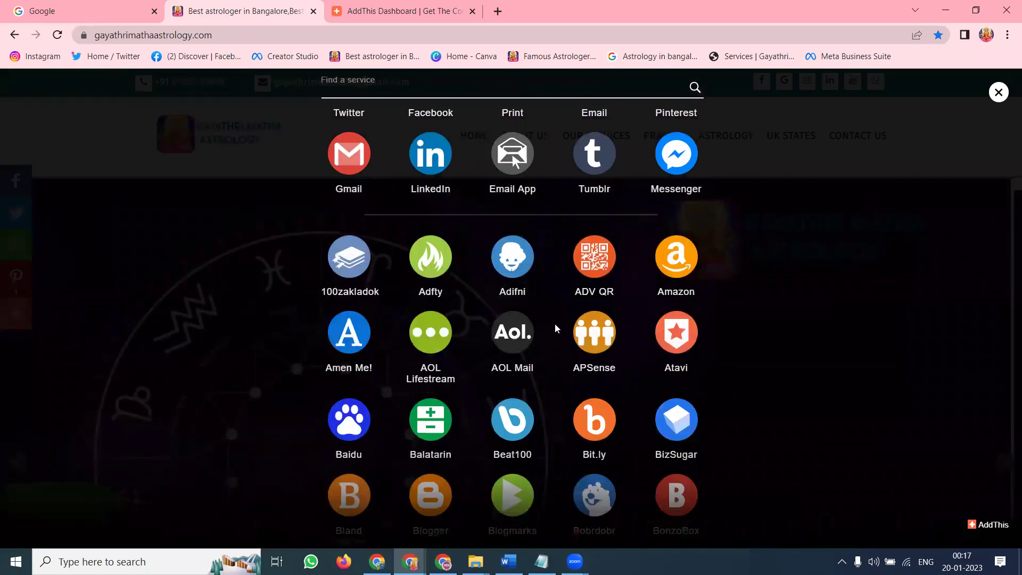
left_click(604, 159)
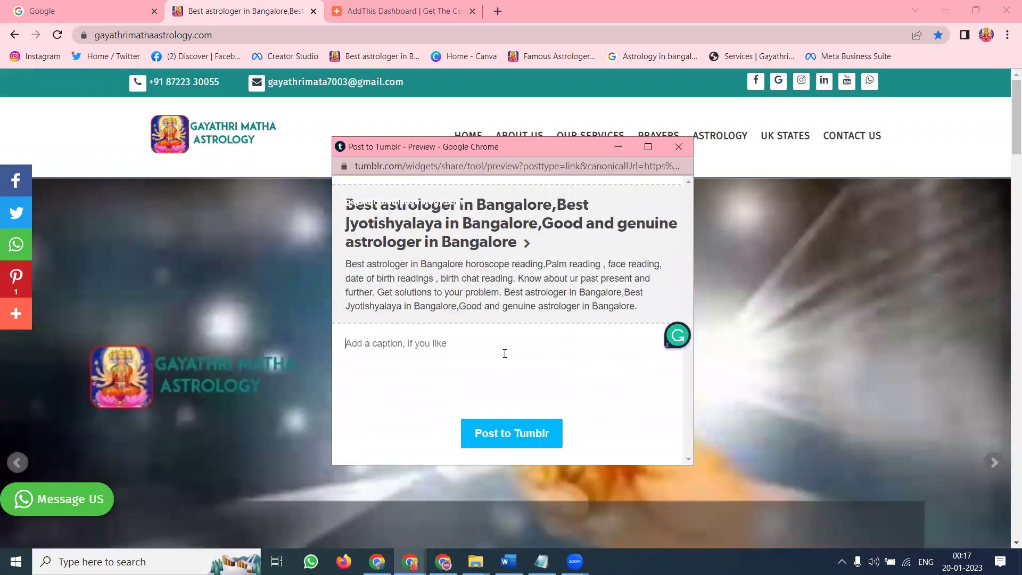
left_click(493, 429)
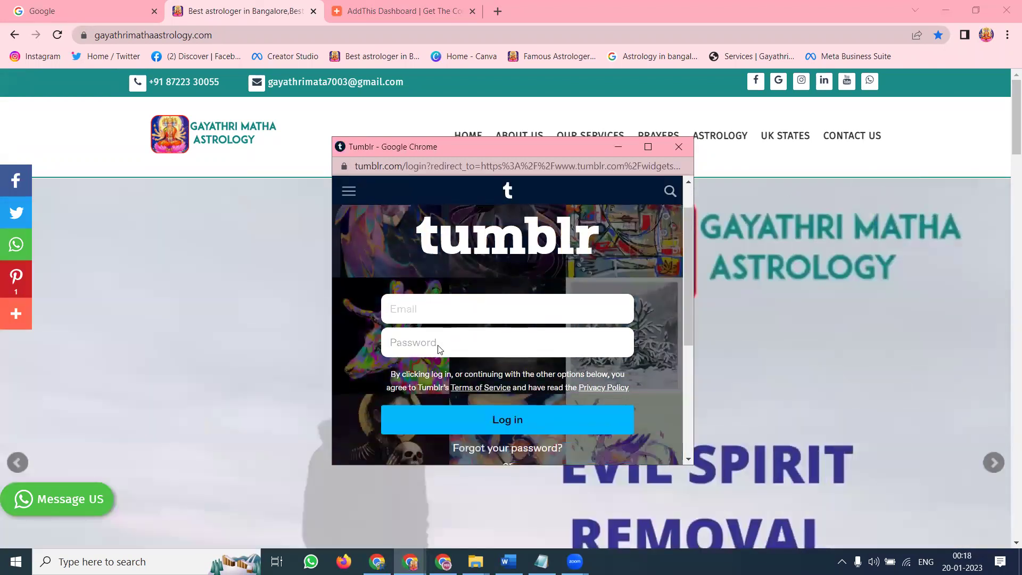
scroll(491, 324, "down", 3)
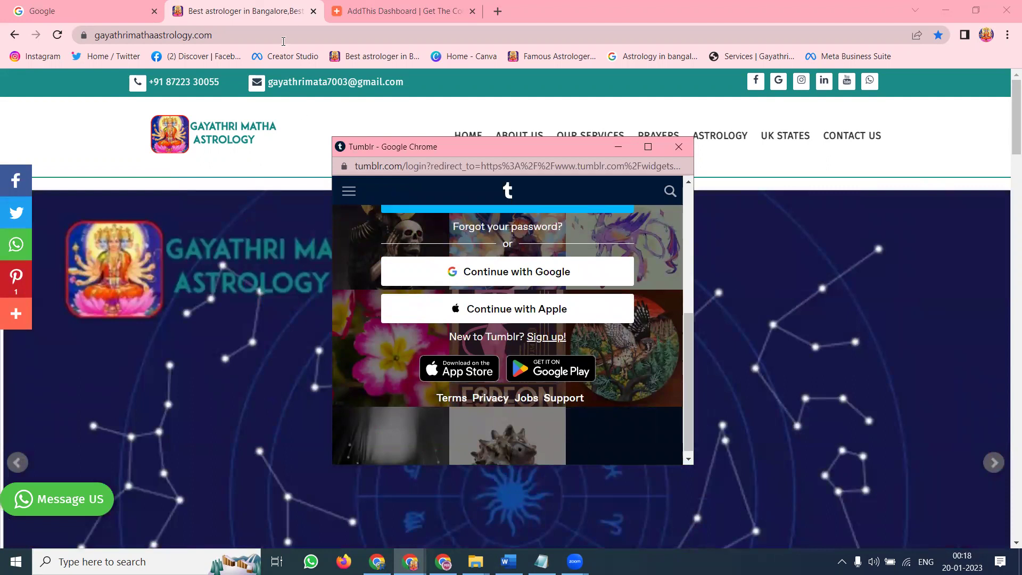
left_click(679, 146)
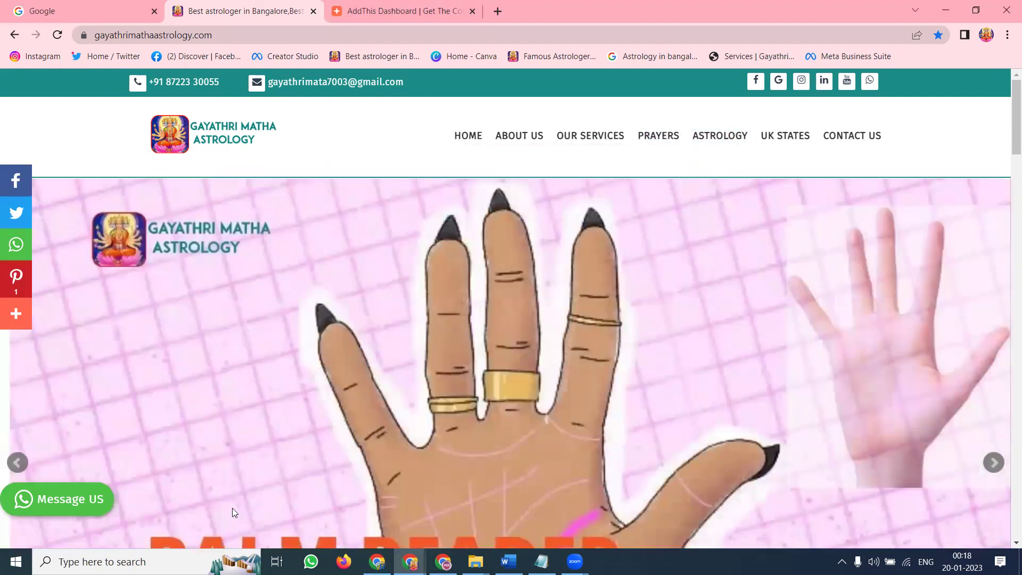
Close the head.php editor tab in the cPanel window
left_click(377, 561)
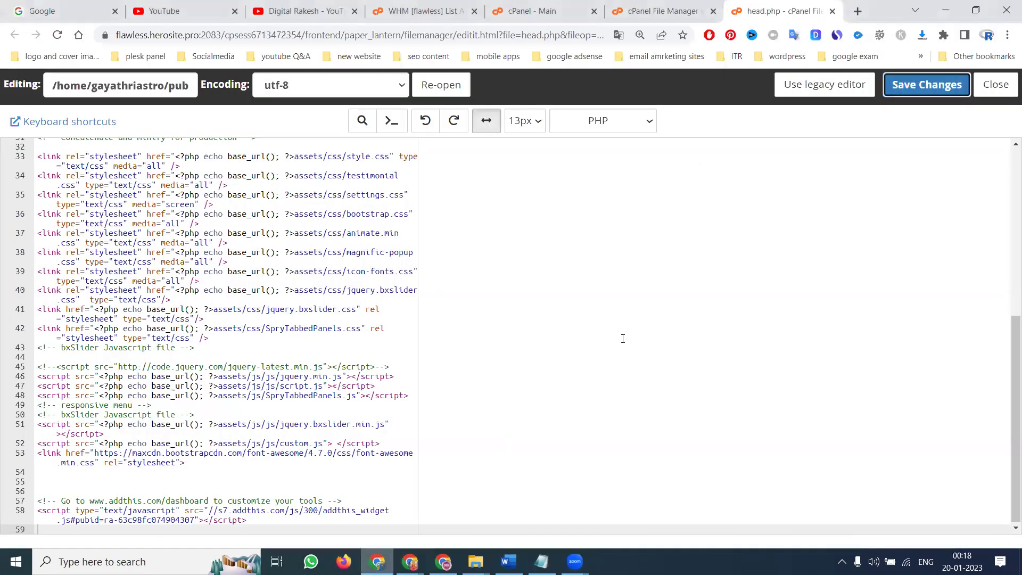
left_click(832, 11)
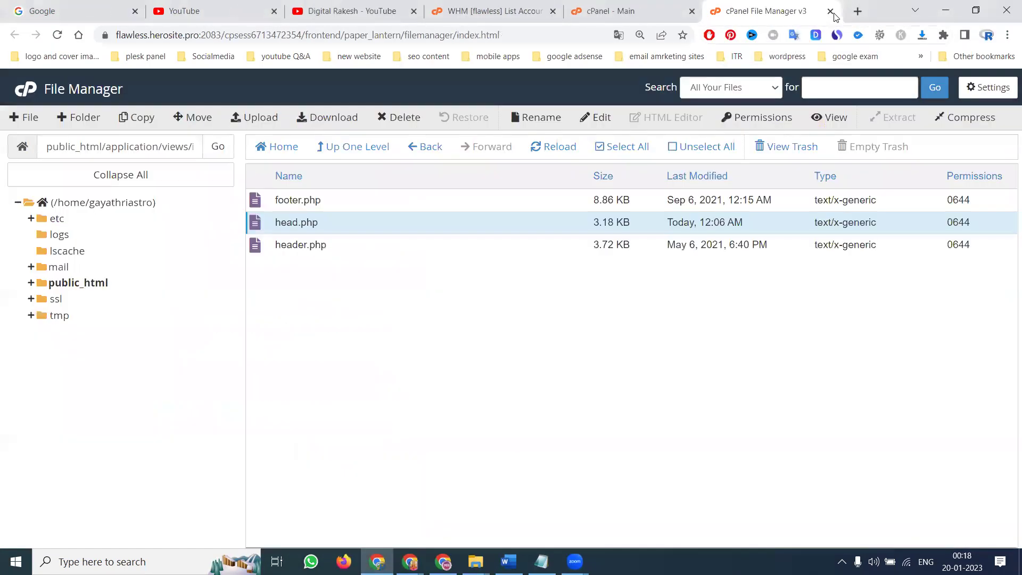
left_click(405, 6)
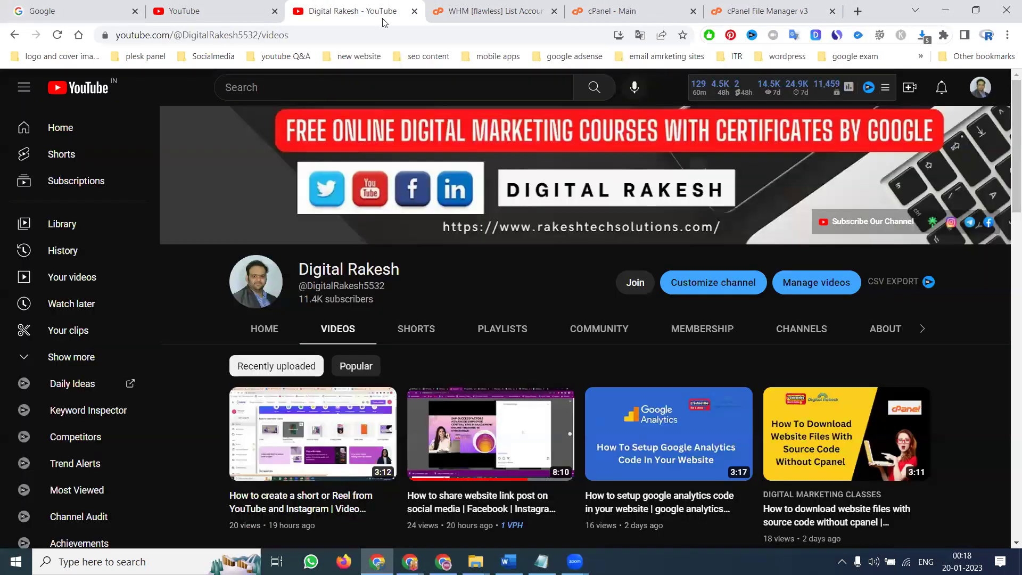
Close the cPanel File Manager v3 tab, leaving the YouTube channel's videos page showing
key("alt+Tab")
left_click(363, 12)
key("alt+Tab")
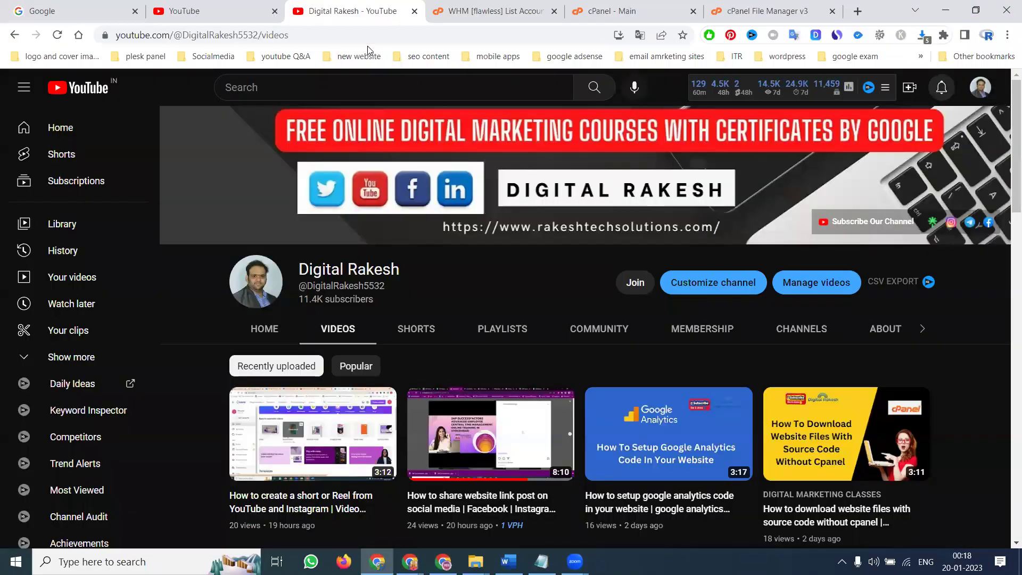
left_click(799, 15)
left_click(832, 12)
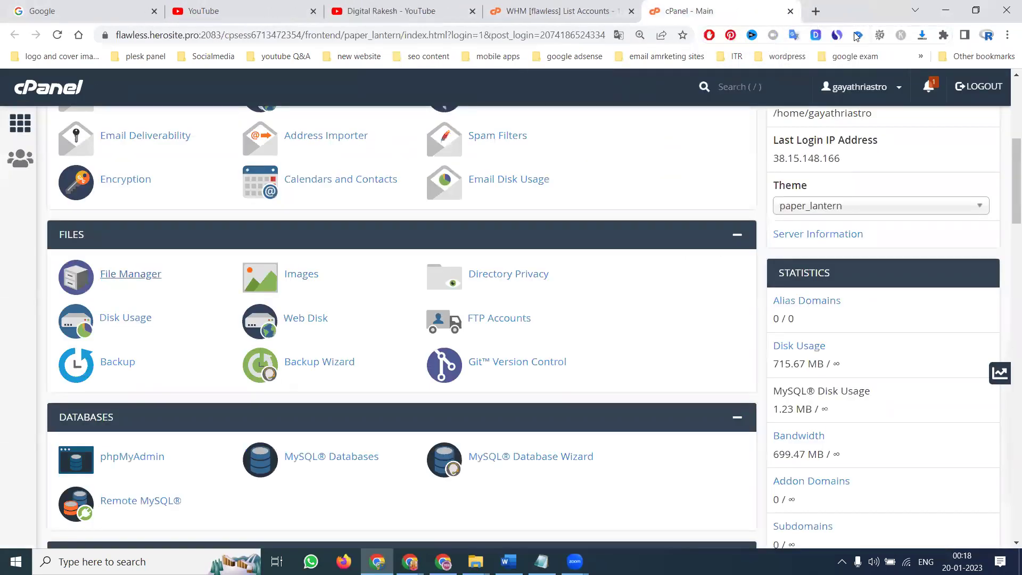
left_click(373, 8)
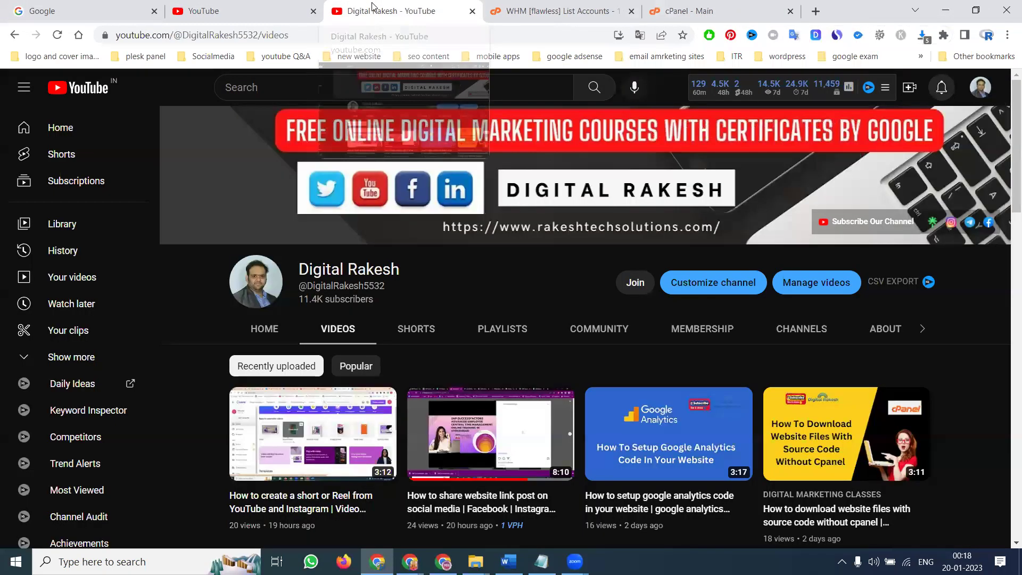